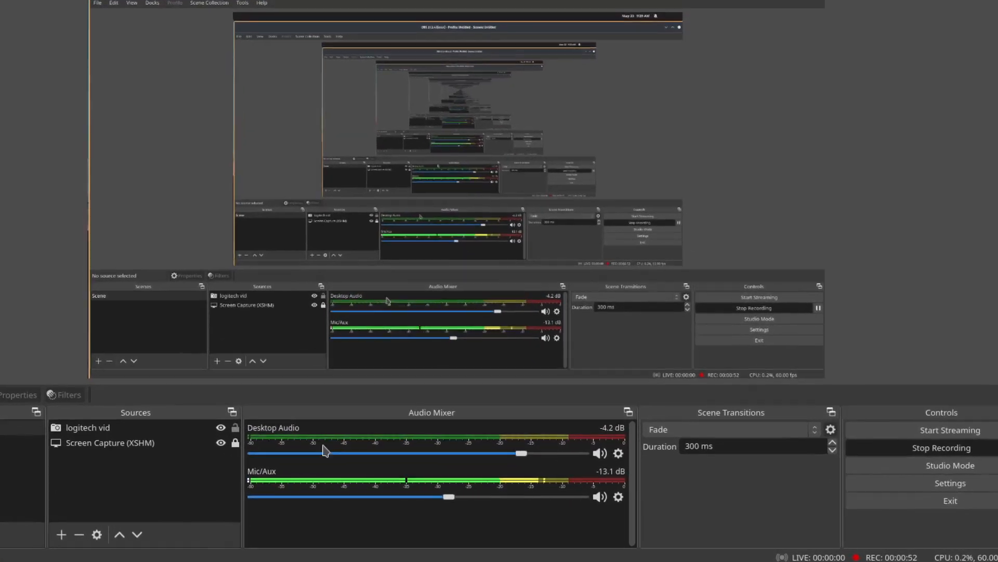
Look over the logitech vid and Screen Capture (XSHM) sources of the scene.
left_click(130, 445)
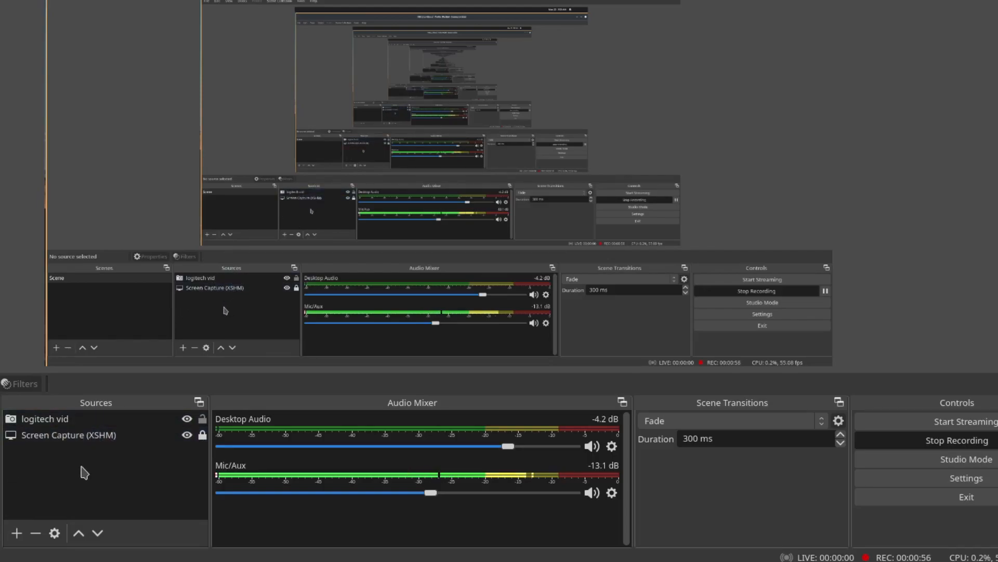
left_click(84, 418)
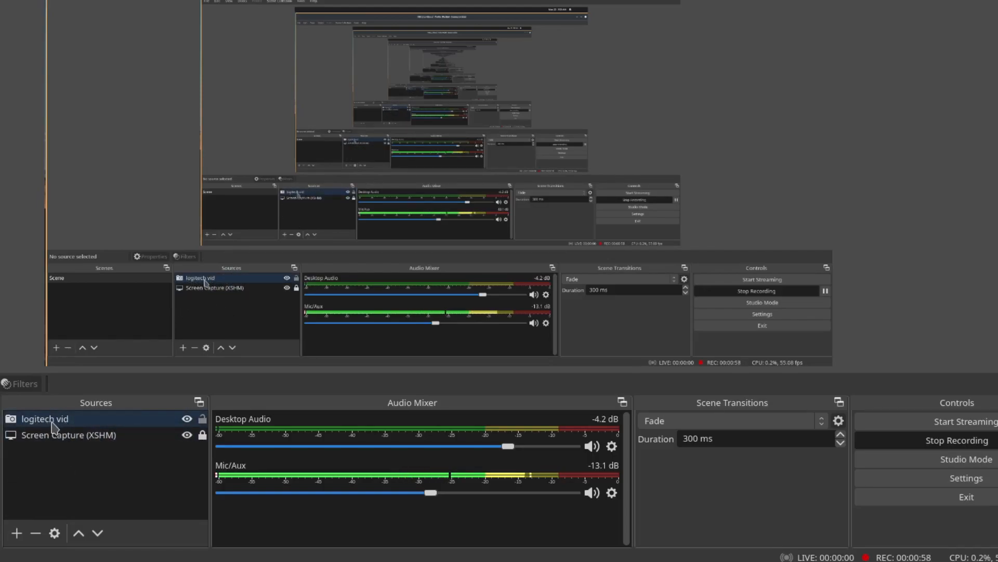
left_click(36, 436)
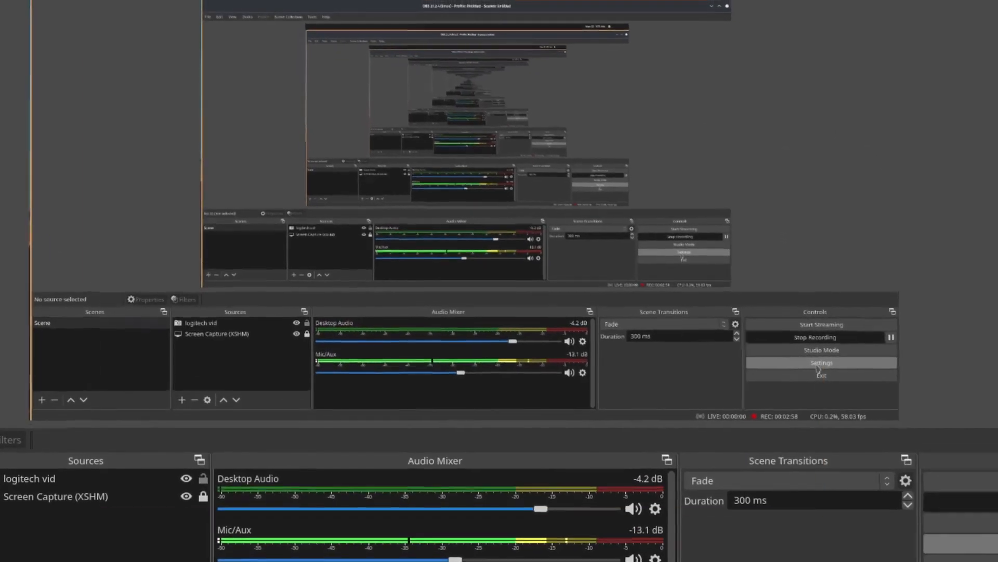
Review the Output, Audio and Video settings, and leave the settings without changing anything.
left_click(991, 544)
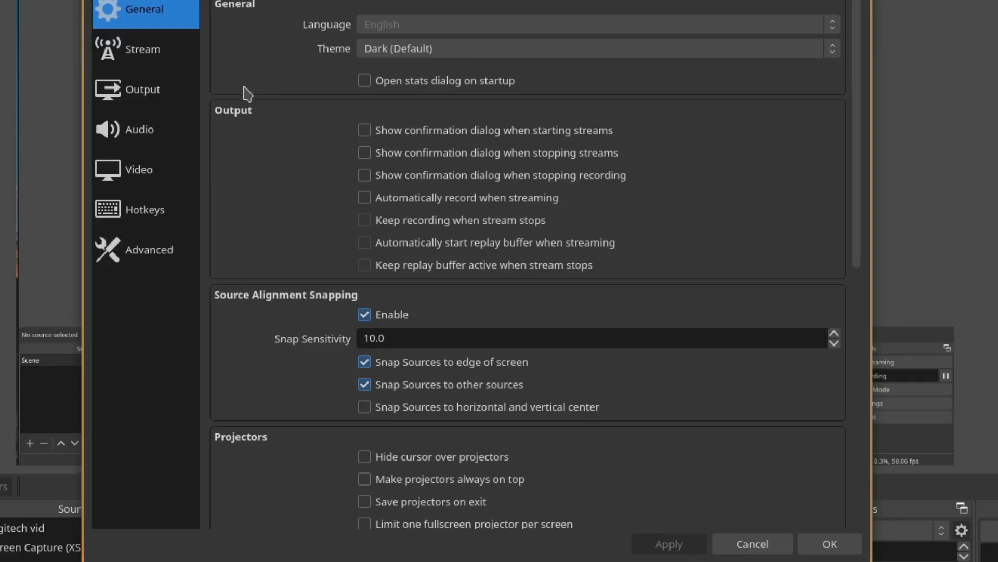
left_click(151, 91)
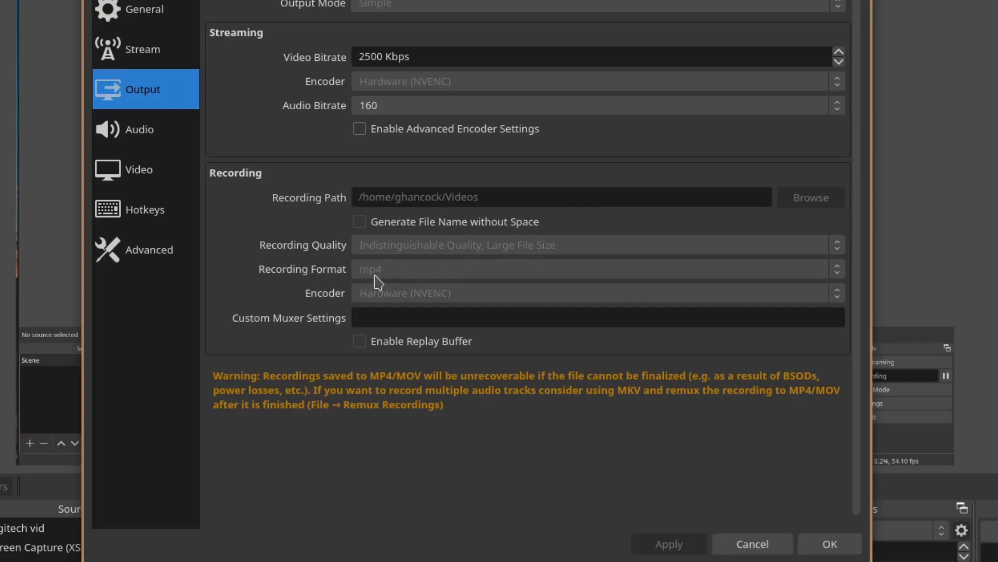
left_click(148, 142)
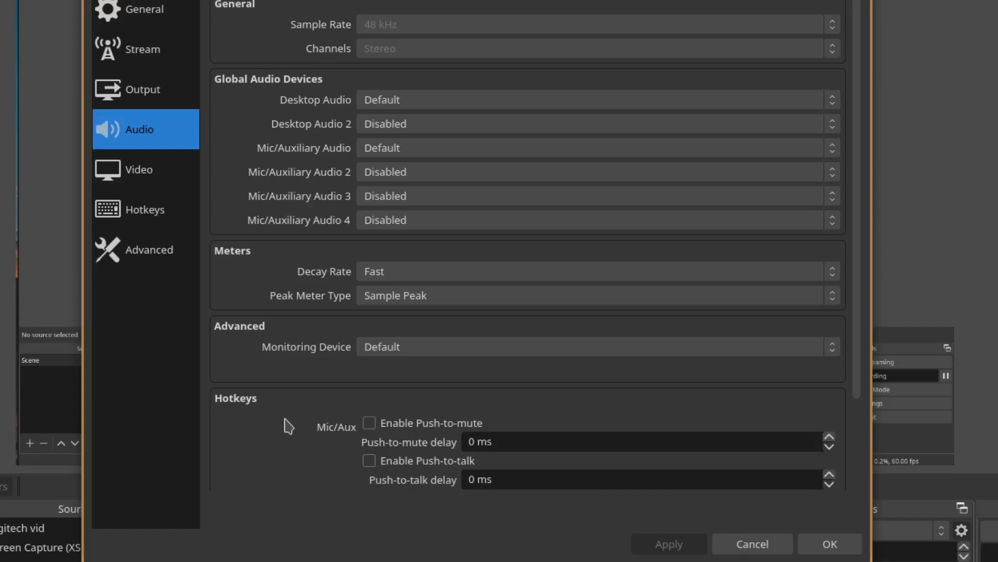
left_click(130, 172)
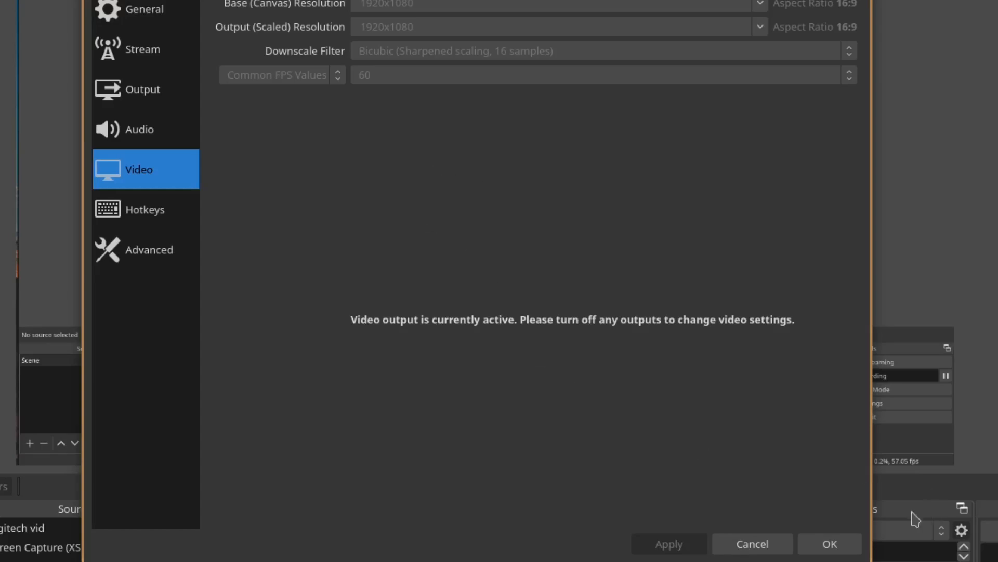
left_click(763, 551)
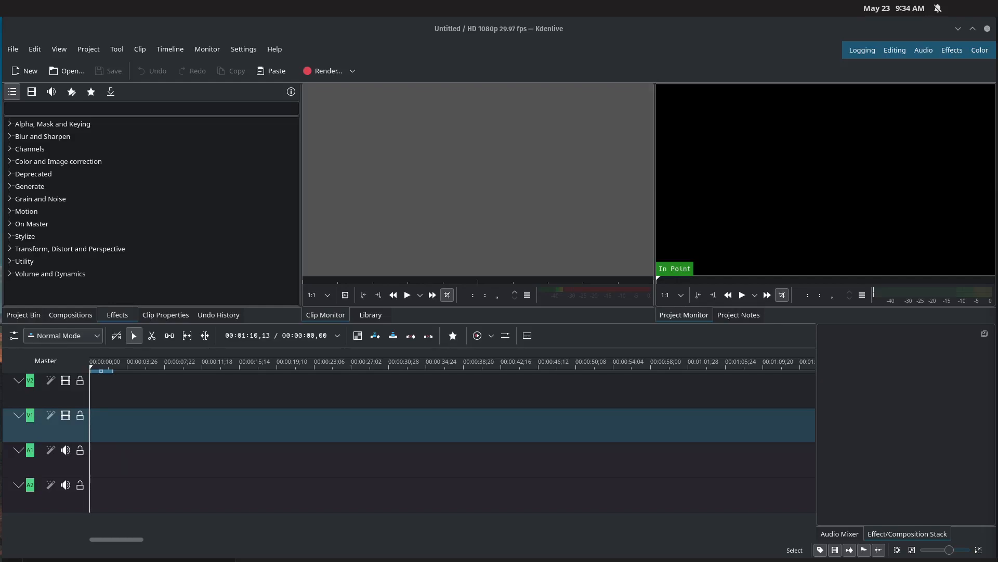
left_click_drag(997, 445, 55, 218)
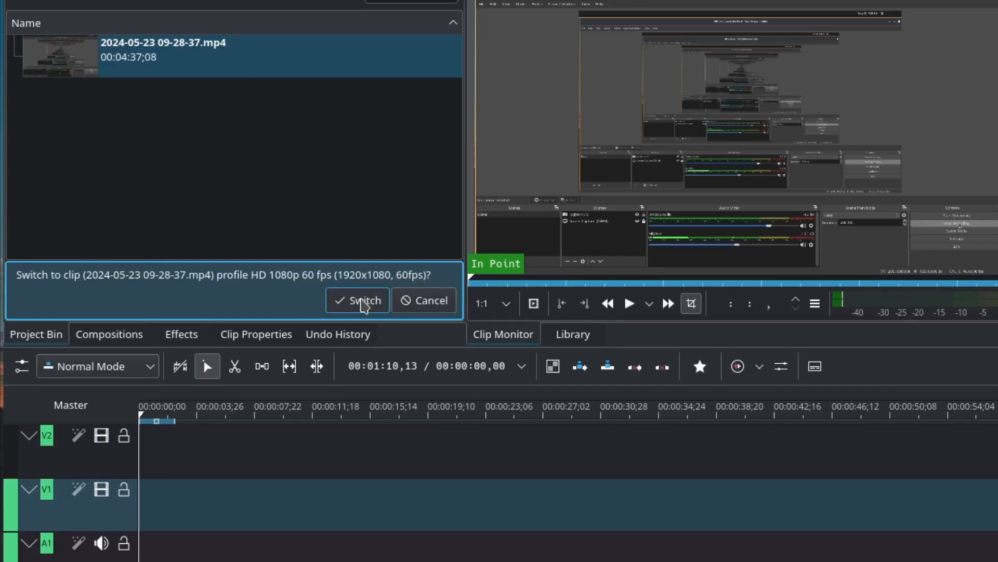
left_click(364, 301)
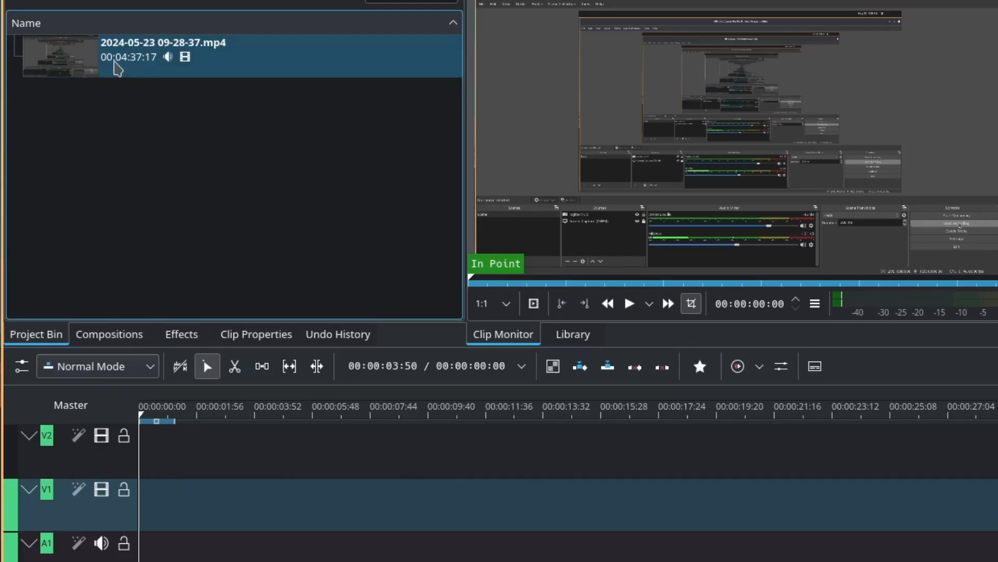
left_click_drag(64, 63, 138, 517)
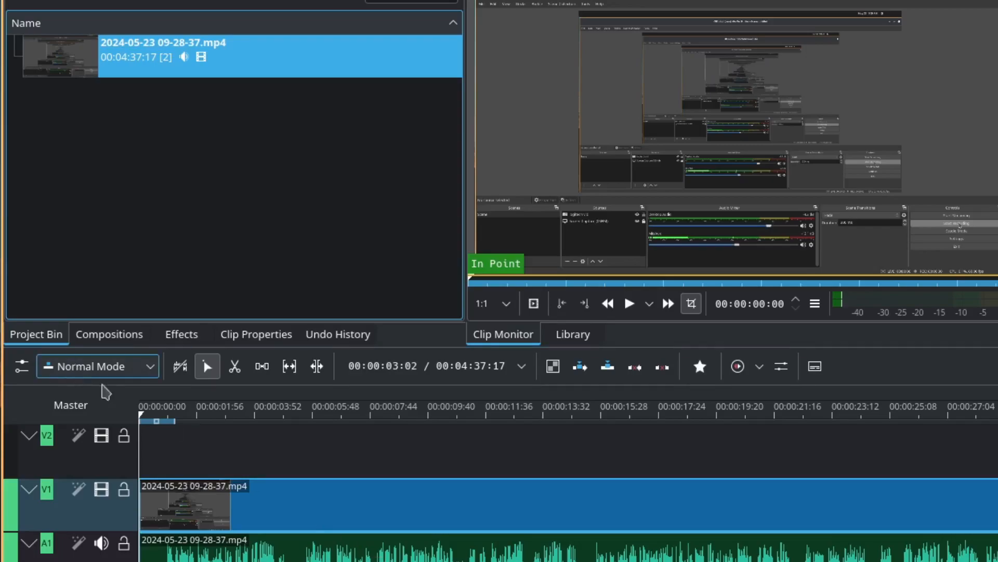
Play the timeline from about one second in to check the recording's sound level.
left_click(156, 415)
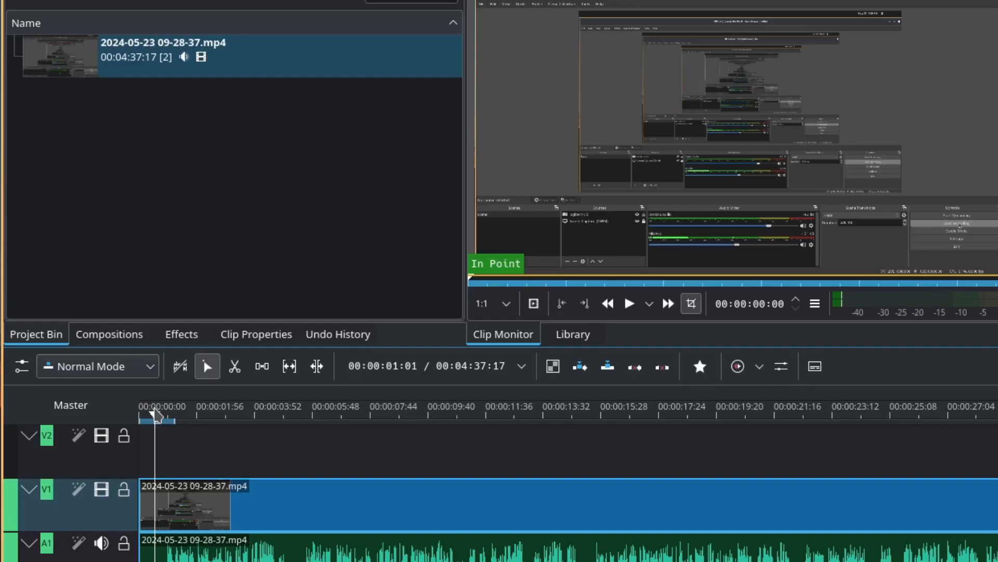
key("space")
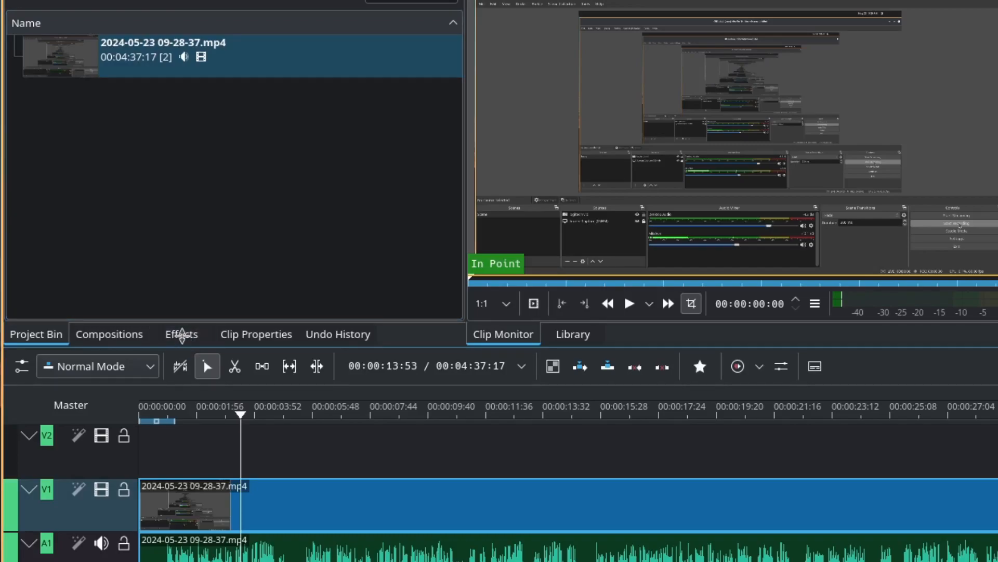
Apply the favorite effect Volume (keyframable) to the recording's audio on track A1.
left_click(182, 341)
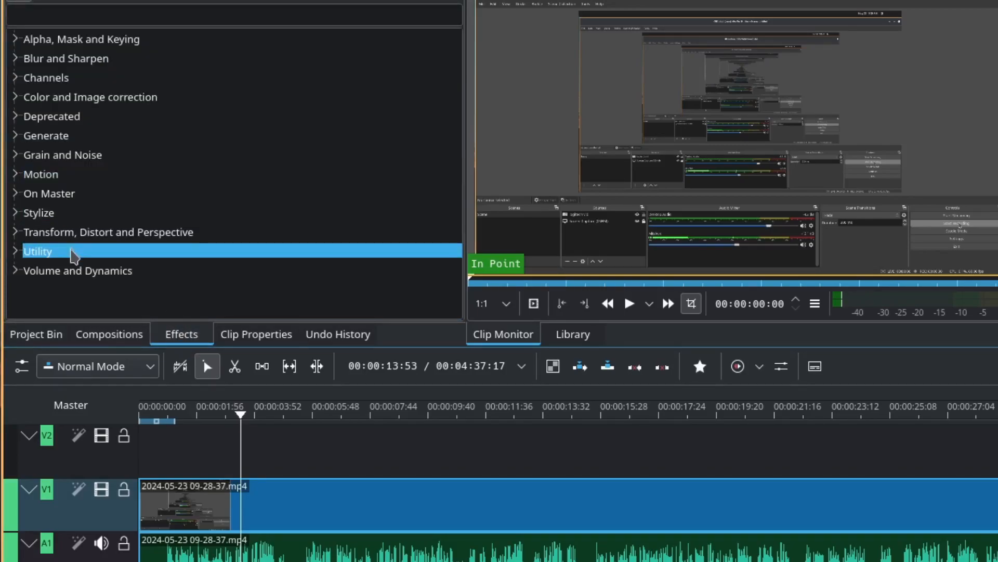
double_click(52, 269)
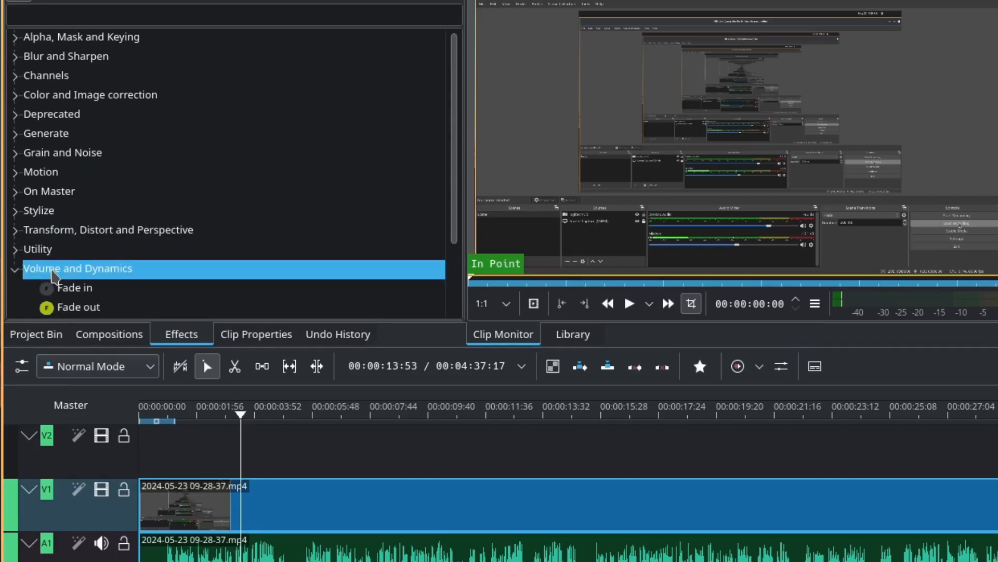
scroll(135, 250, "down", 2)
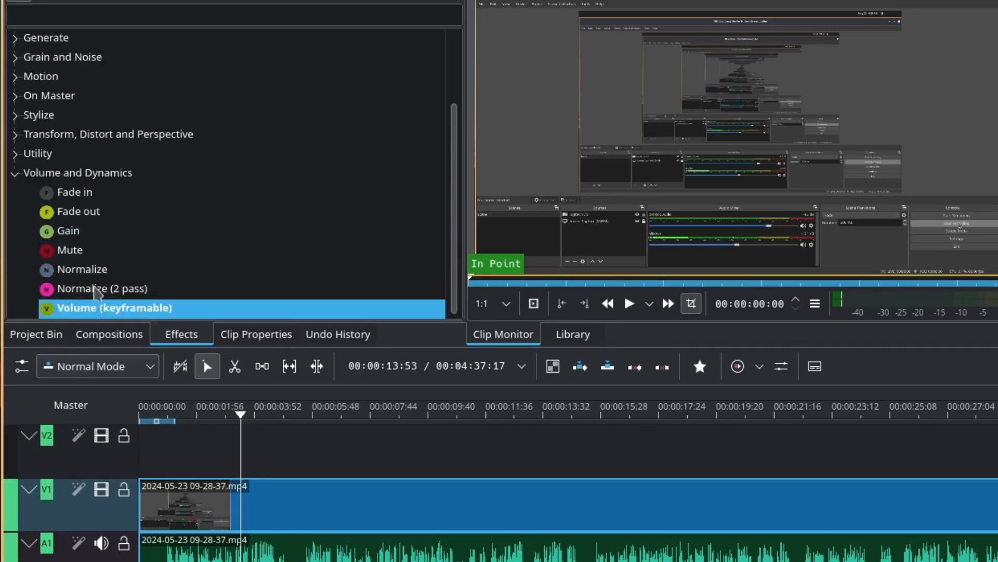
left_click(90, 308)
right_click(93, 314)
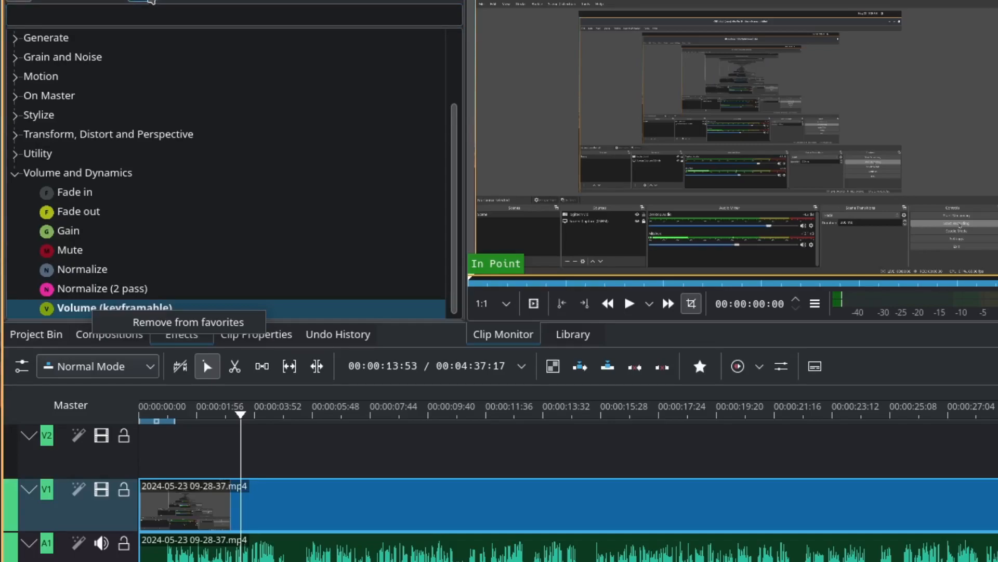
left_click(143, 1)
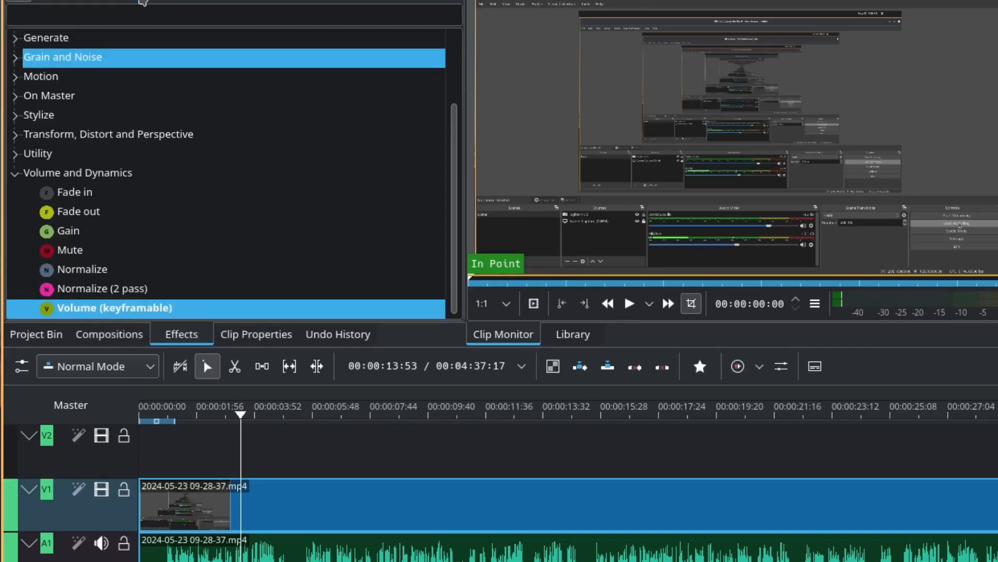
left_click(143, 2)
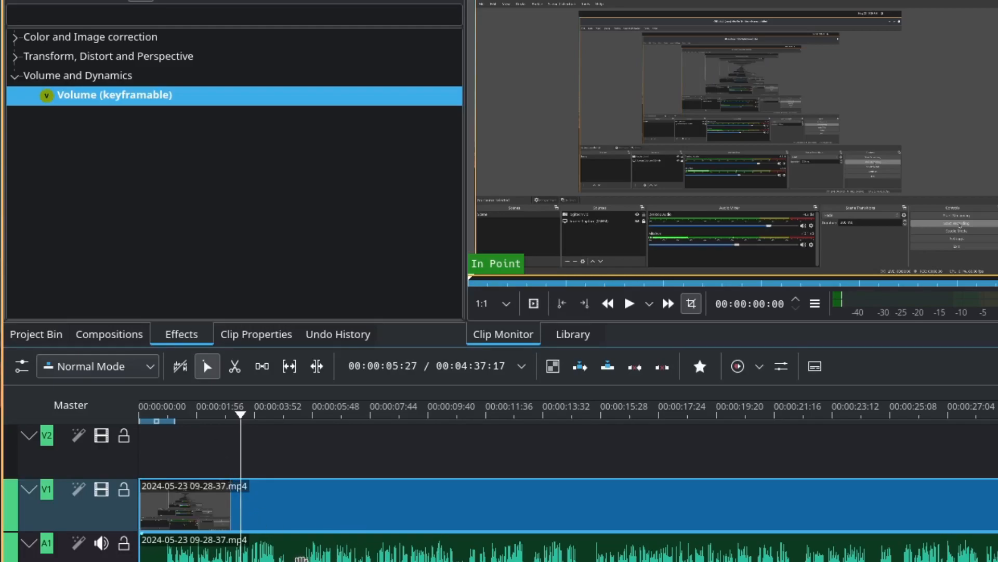
left_click_drag(87, 98, 269, 558)
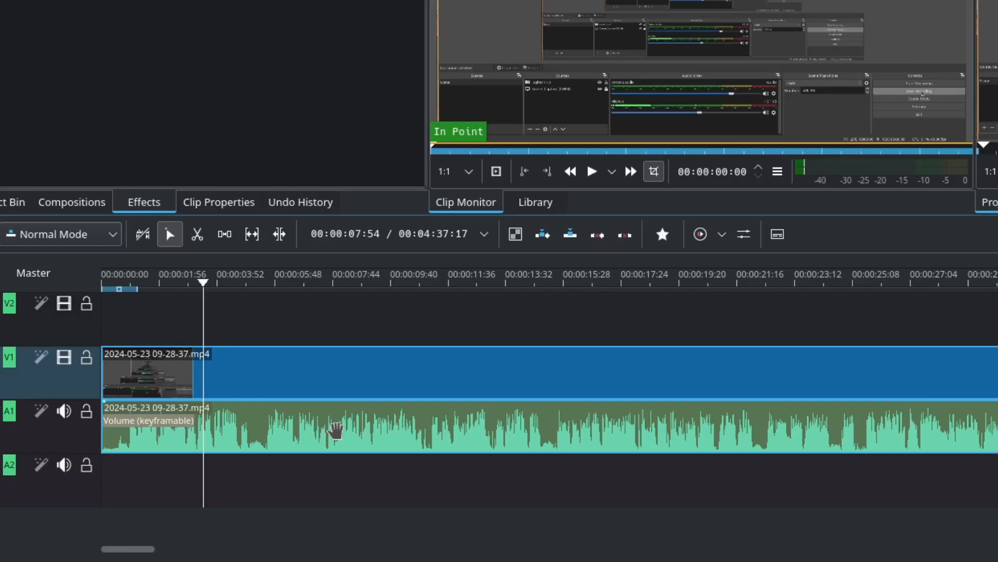
Set the gain of the audio clip's Volume effect to 5 dB and play back the beginning.
left_click(335, 430)
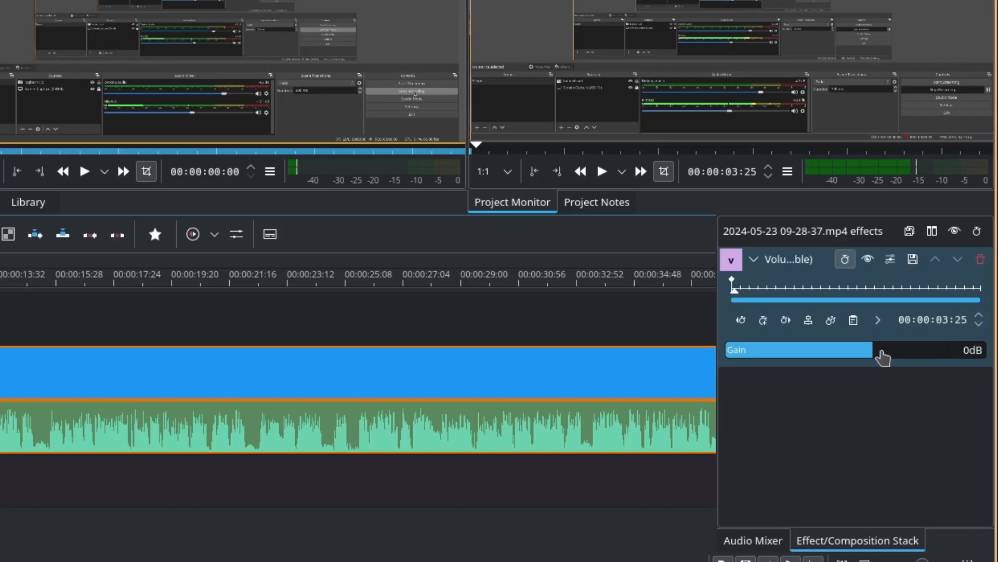
left_click(881, 352)
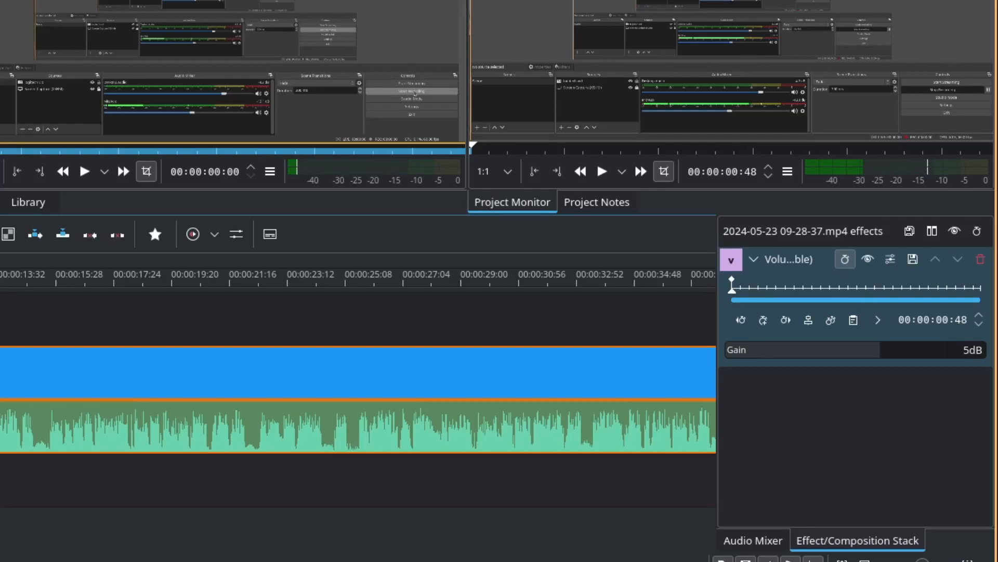
key("space")
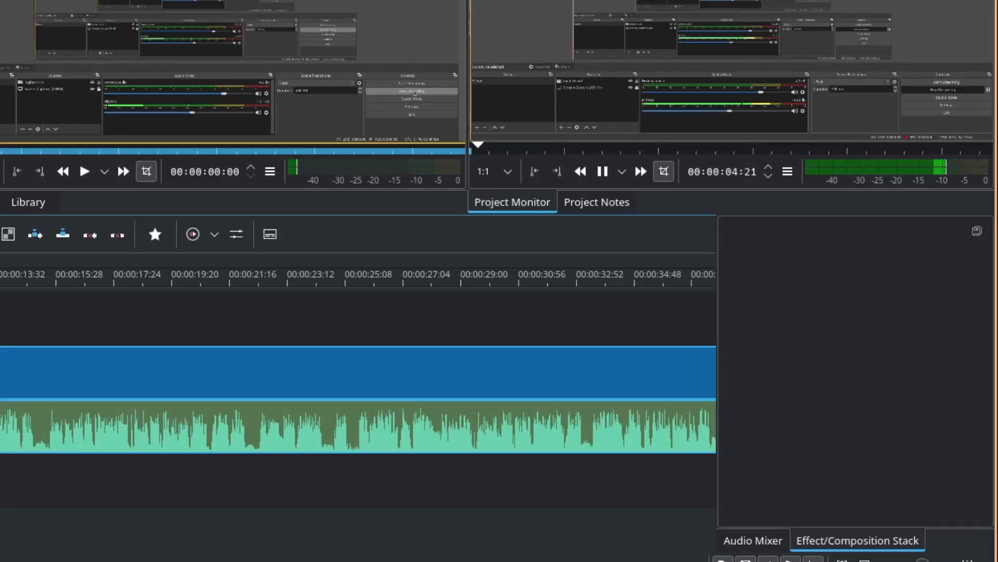
key("space")
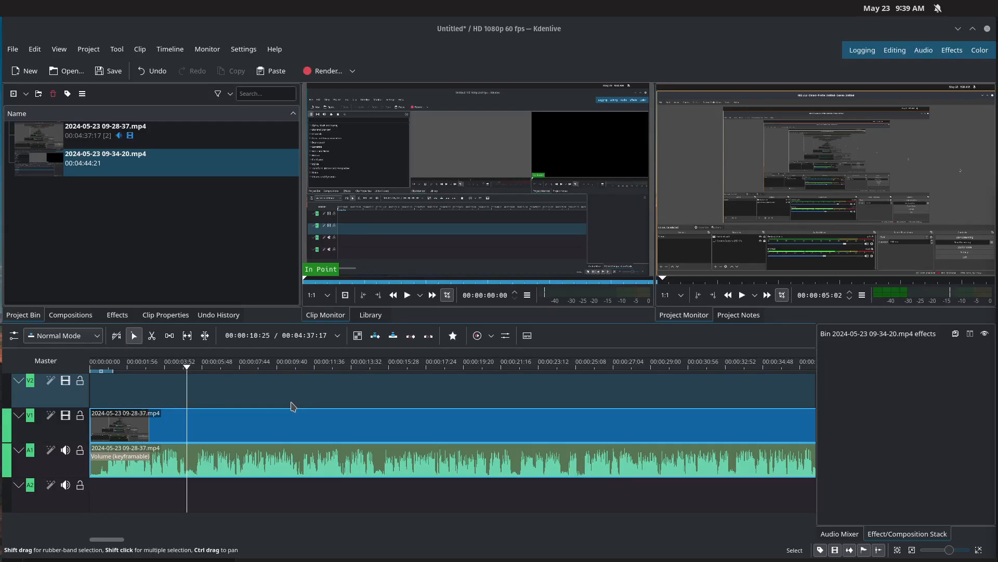
Trim about 37 frames off the beginning of the clip and move it back to the start of the timeline.
left_click(91, 368)
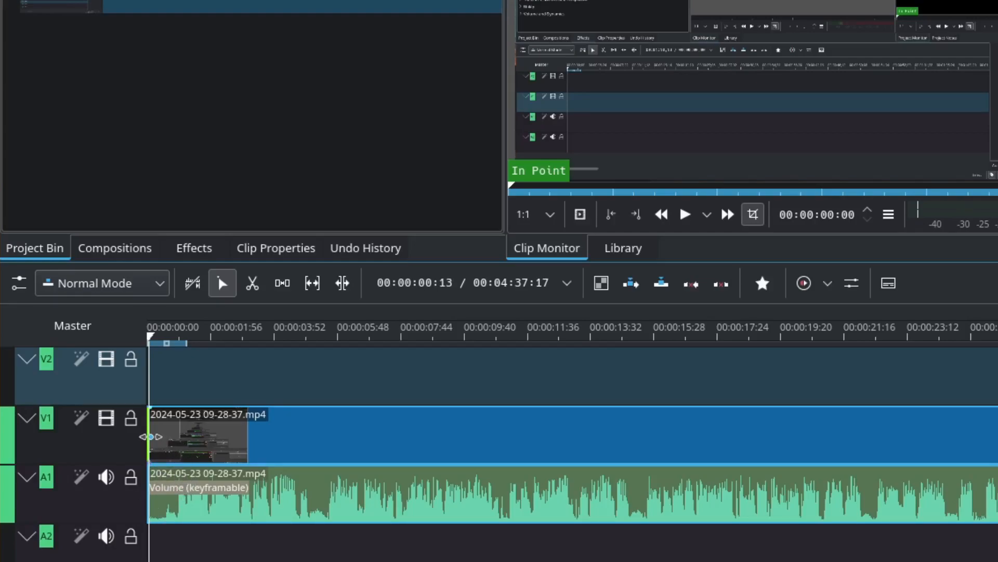
left_click_drag(150, 436, 171, 437)
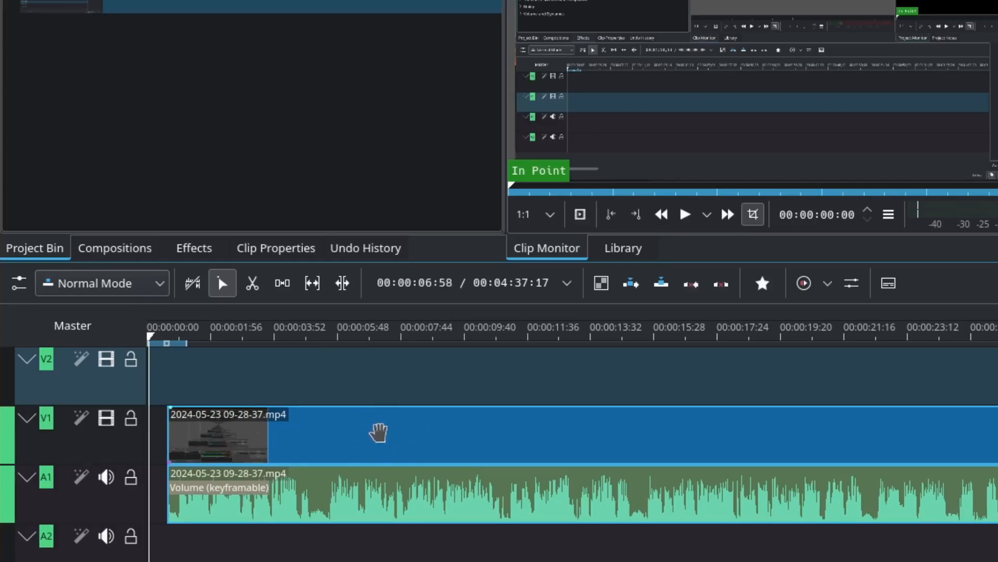
left_click_drag(445, 437, 384, 436)
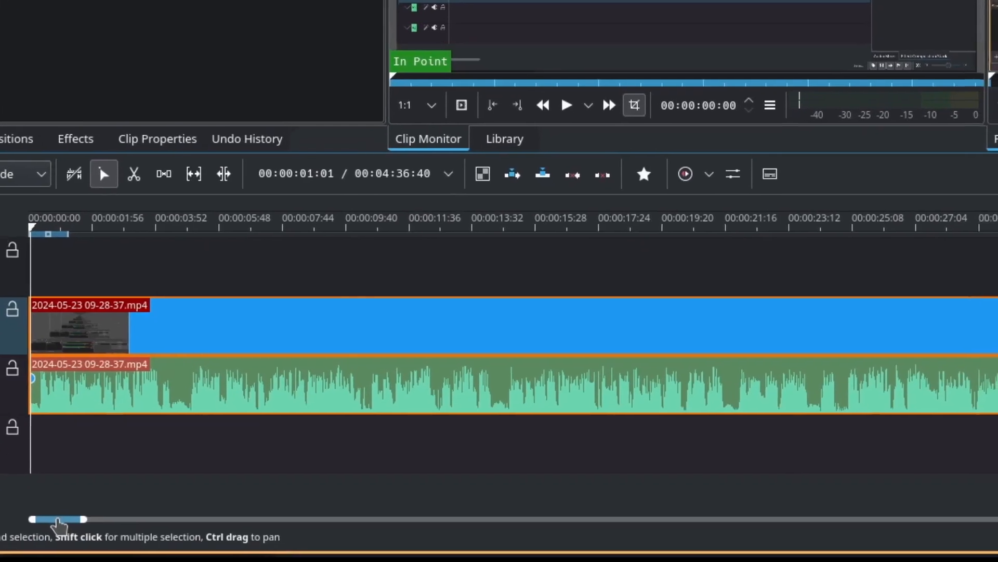
Trim the silent end of the clip so that it ends at 00:04:35:27.
left_click_drag(61, 514, 458, 518)
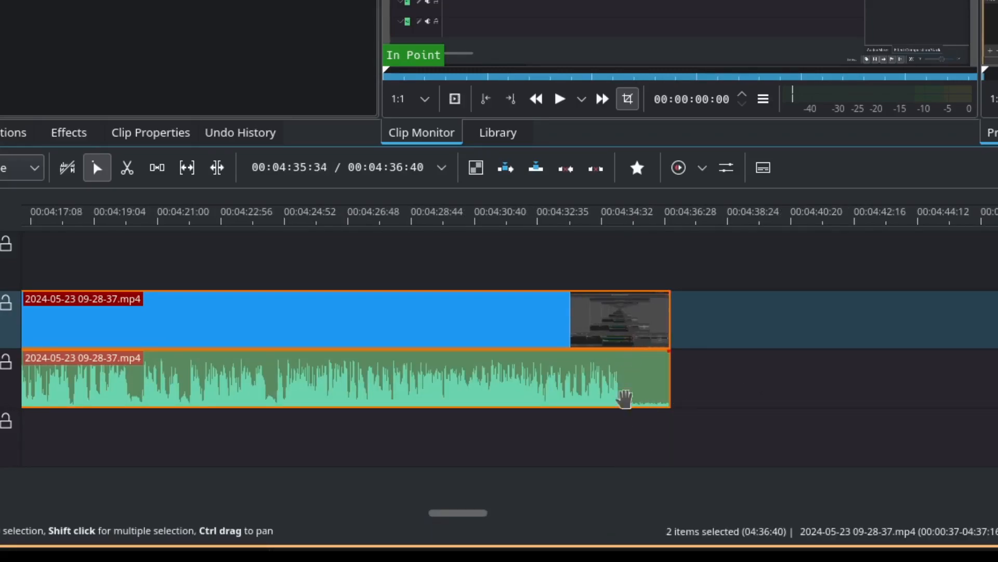
left_click_drag(670, 371, 640, 385)
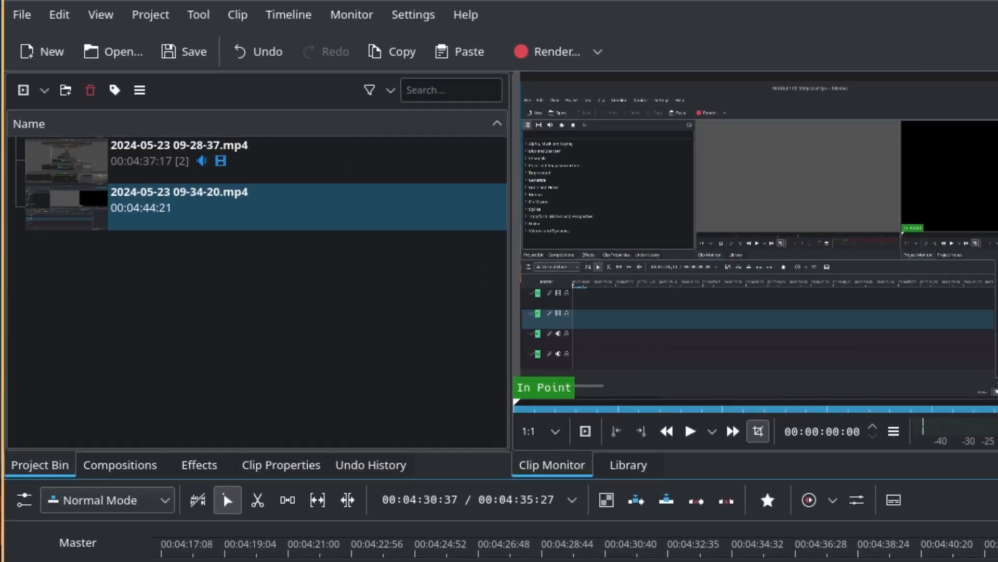
Shift the clip about 4 seconds along the timeline to leave an empty gap at its start.
scroll(572, 544, "left", 20)
scroll(572, 544, "left", 5)
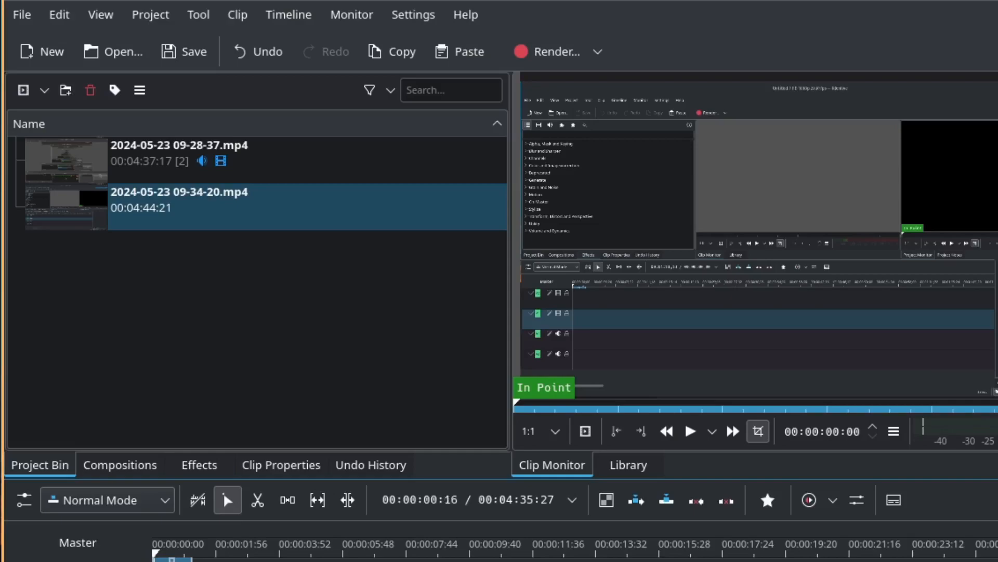
left_click_drag(205, 561, 337, 561)
Add a title clip and enter the two-line text "Generating Screencasts on" / "Linux Using OBS".
left_click(151, 19)
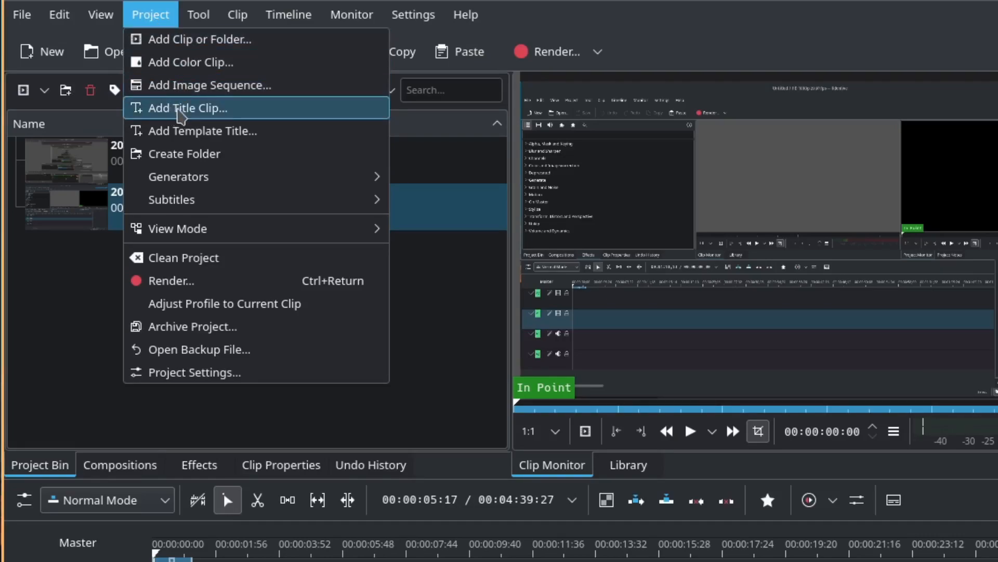
left_click(180, 110)
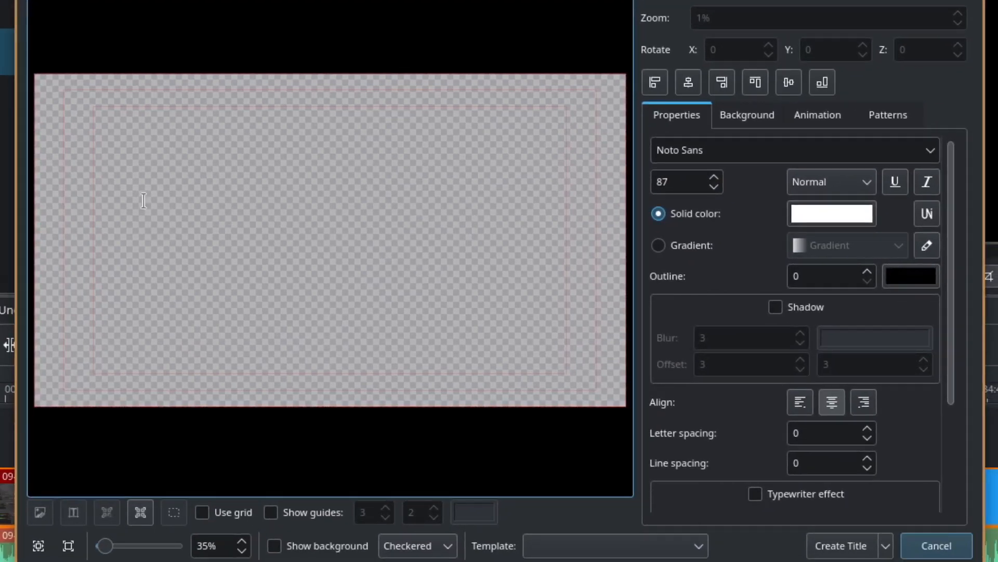
left_click(193, 170)
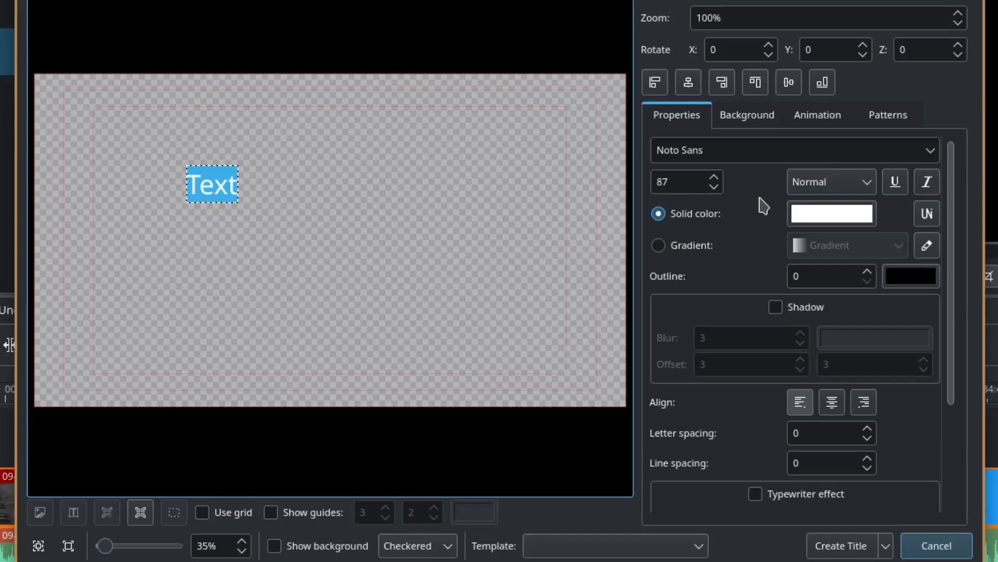
key("End")
type("G")
key("BackSpace")
key("BackSpace")
key("BackSpace")
key("BackSpace")
key("BackSpace")
type("Generating")
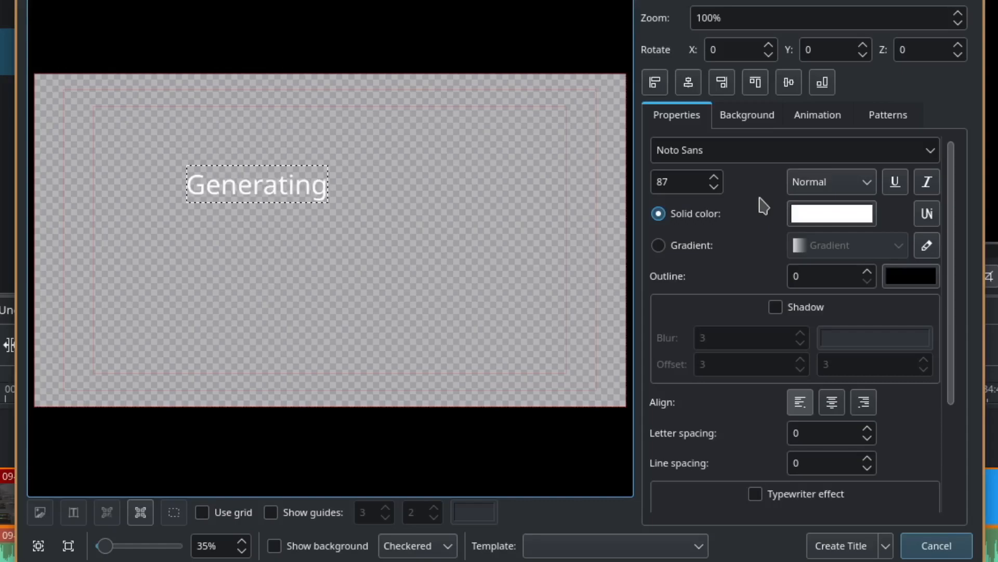
type(" Scree")
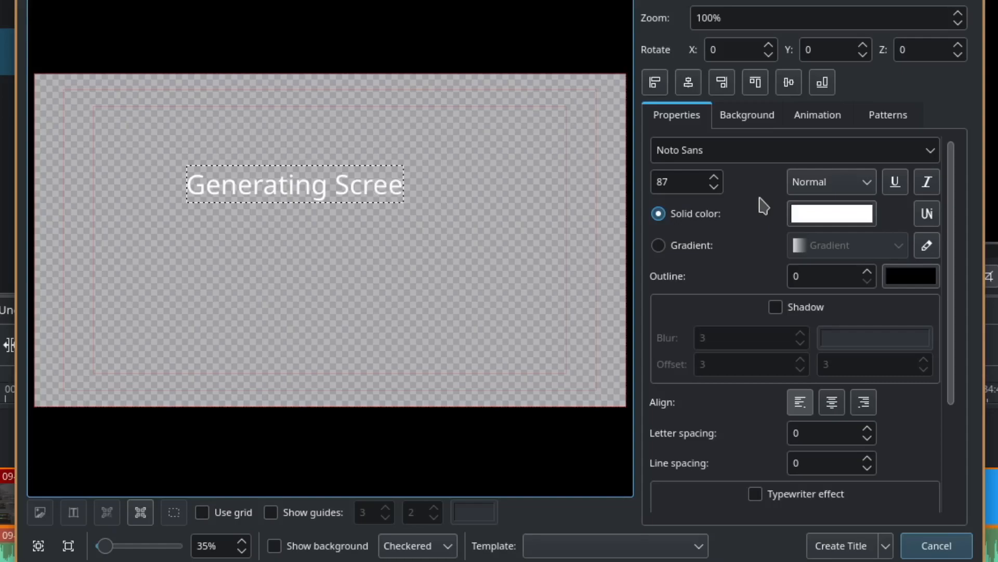
type("ncasts on")
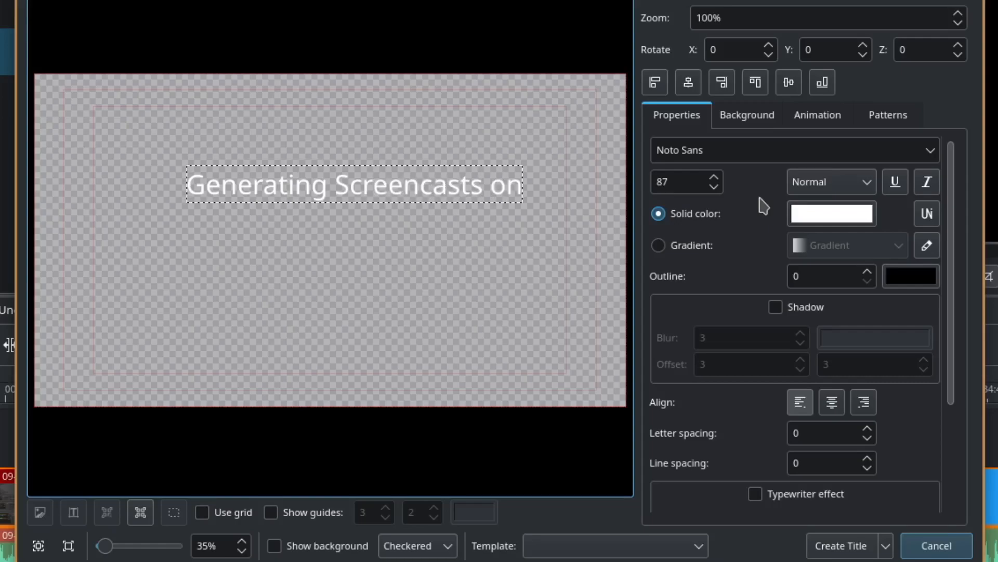
key("Return")
type("Lin")
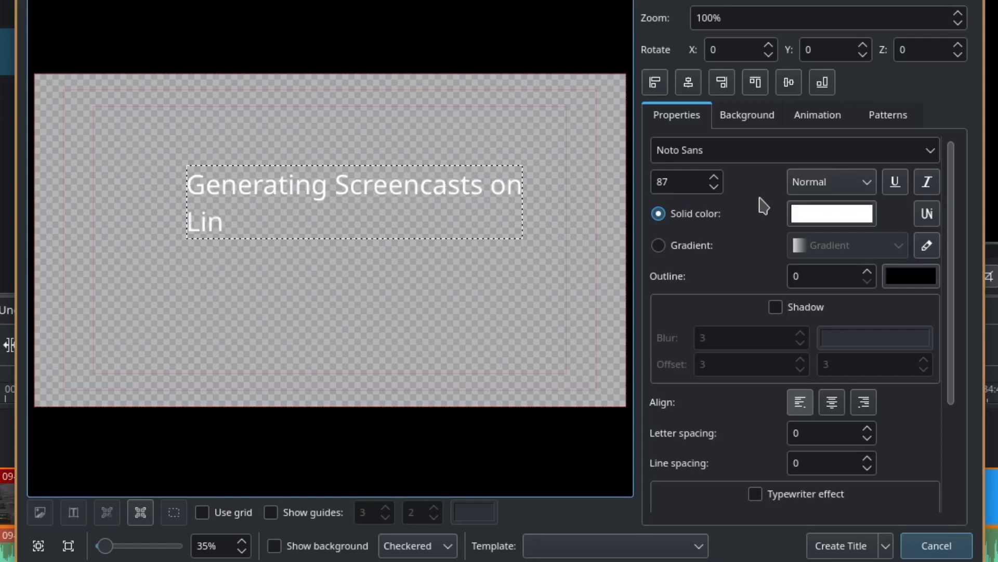
type("ux Using OBS")
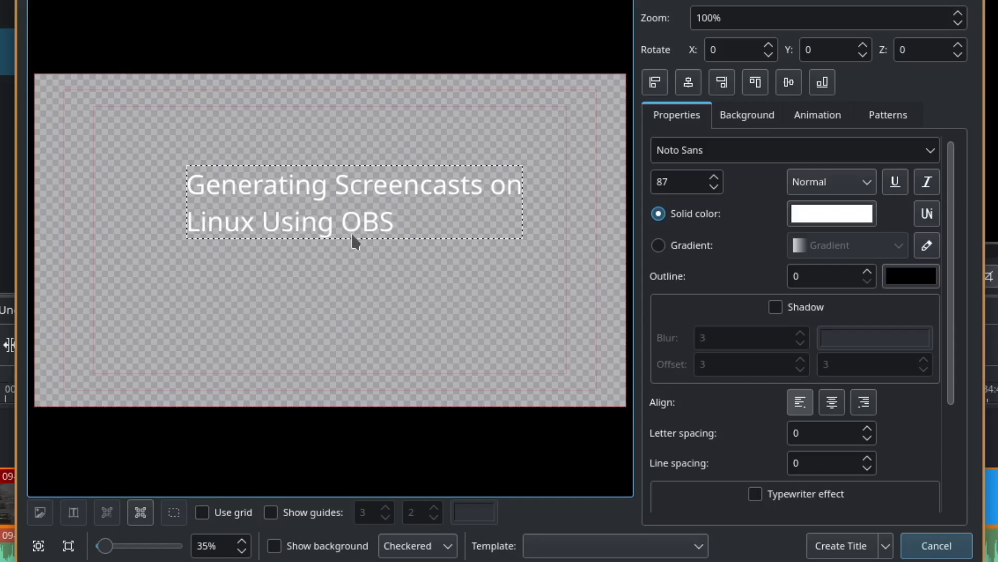
Centre-align the title text, reposition it near the middle of the frame, and create the title.
left_click(832, 402)
left_click_drag(352, 216, 322, 209)
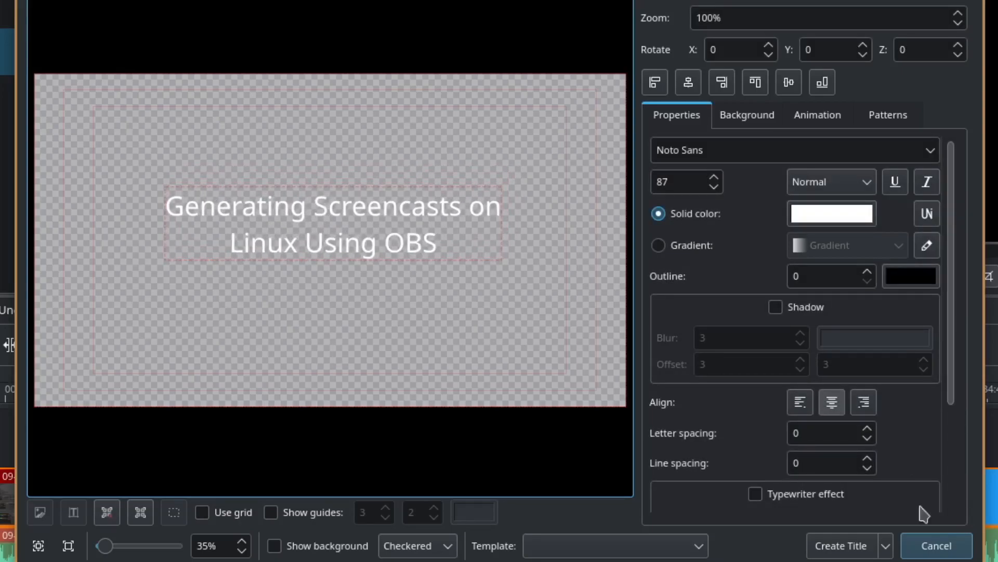
left_click(840, 546)
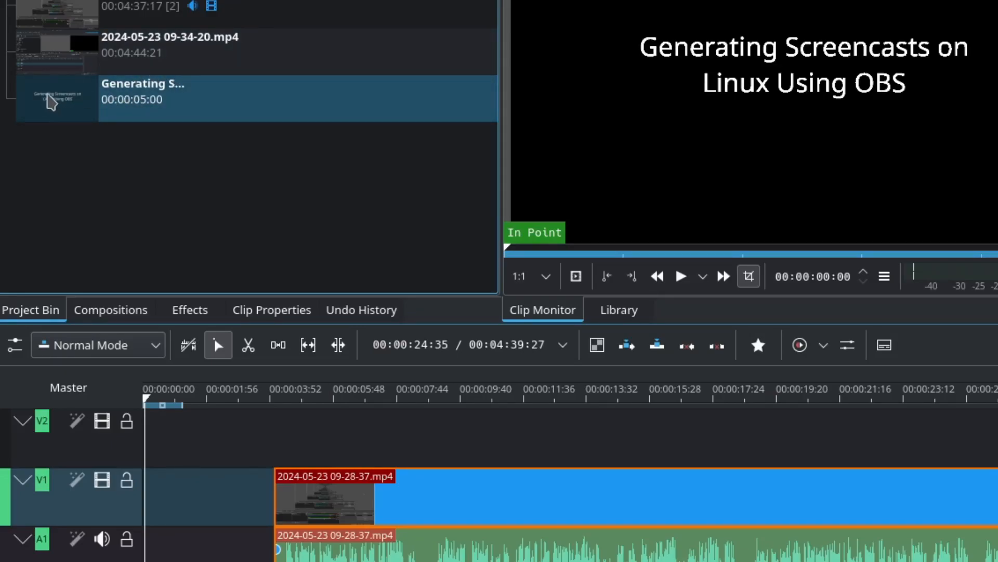
Place the opening title at the start of track V1 and shorten it to about 2 seconds.
left_click_drag(51, 101, 138, 442)
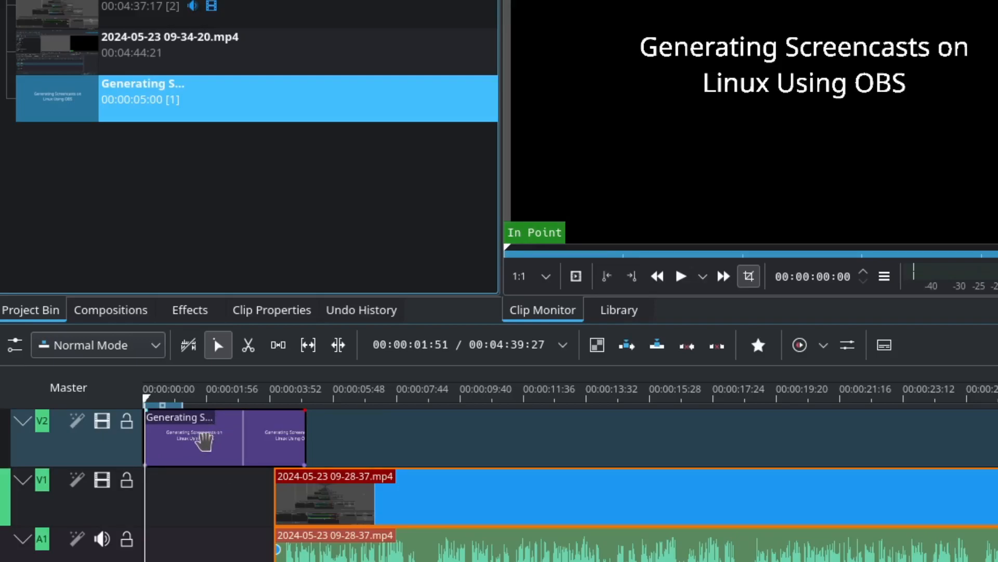
double_click(94, 439)
left_click_drag(306, 450, 184, 494)
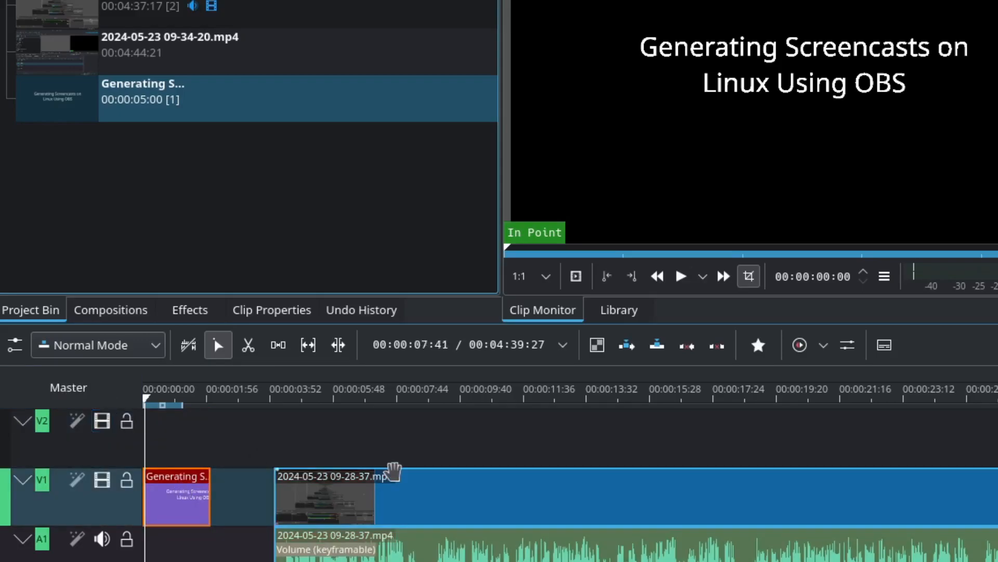
Move the screencast clip up against the end of the opening title and play back the join.
left_click_drag(442, 502, 378, 506)
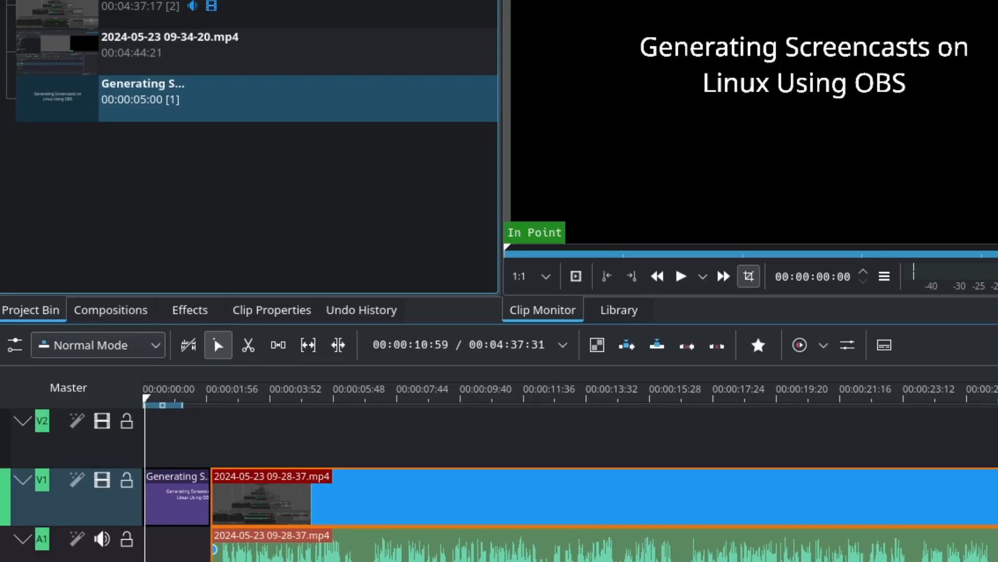
left_click(157, 395)
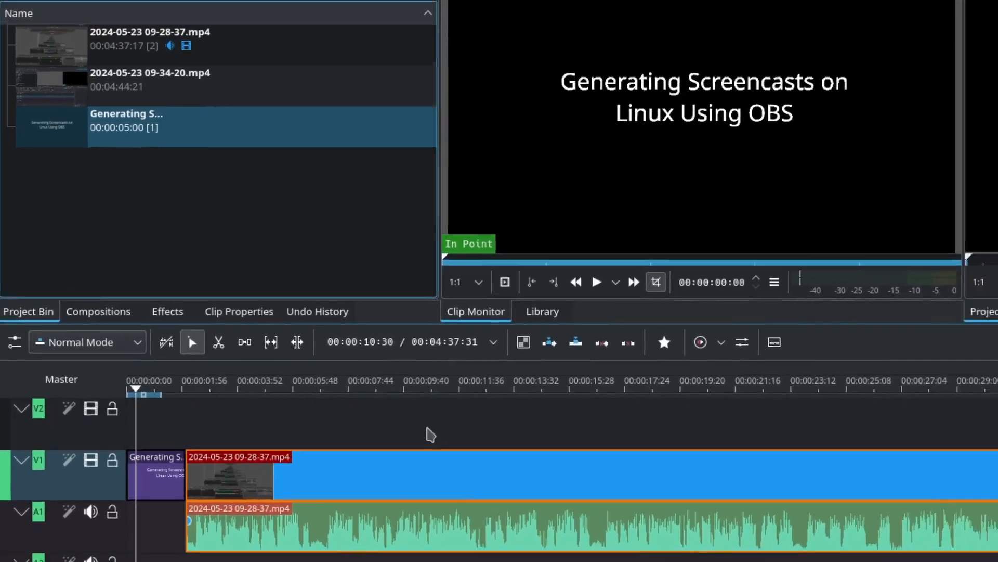
key("space")
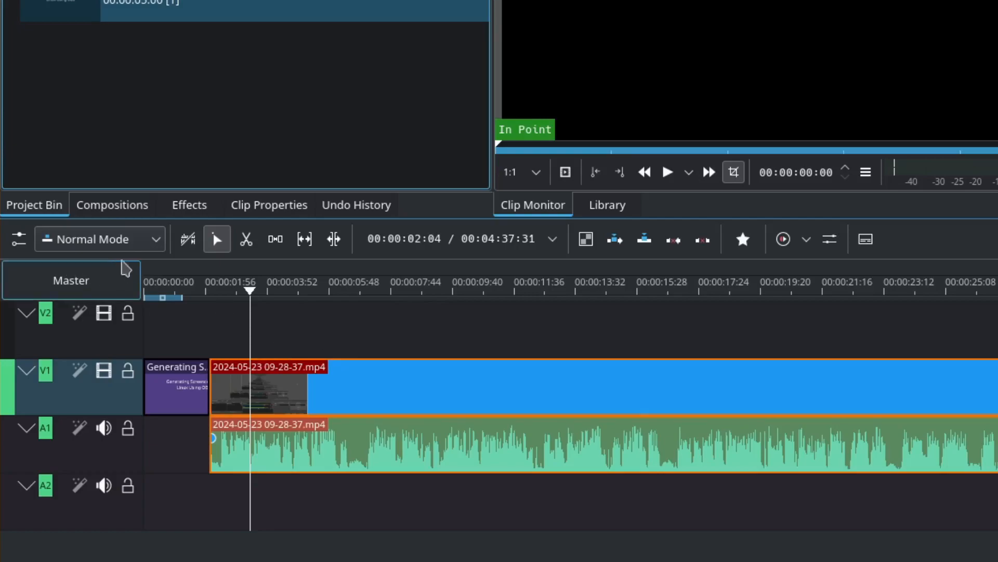
Add a Wipe composition at the start of the screencast clip and another at the end of the opening title.
left_click(206, 291)
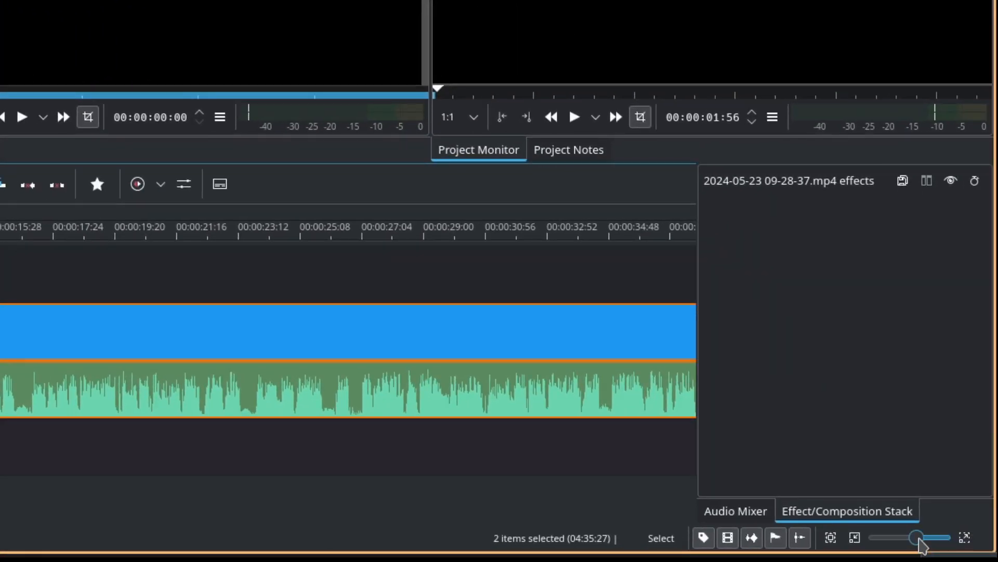
left_click_drag(917, 541, 892, 547)
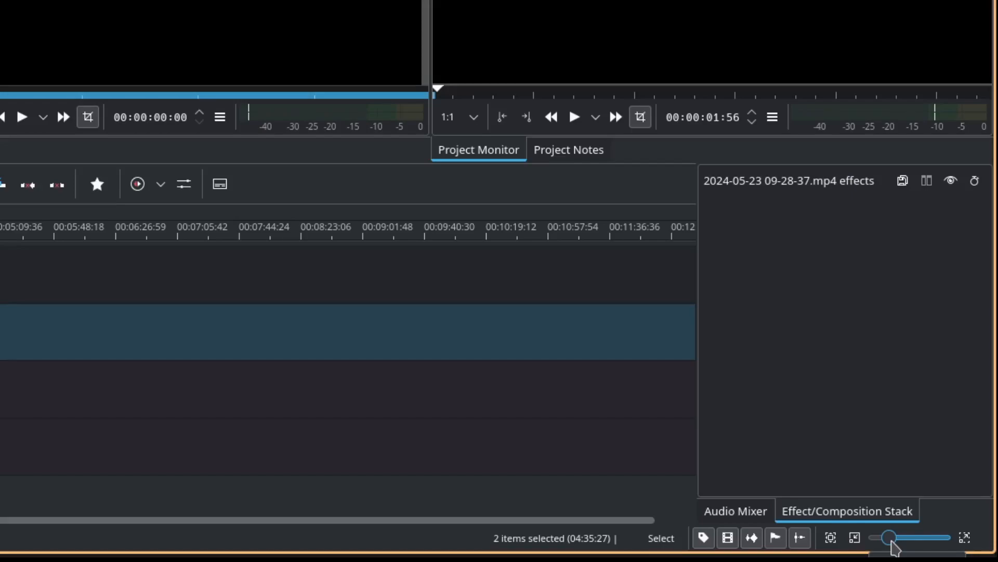
left_click_drag(893, 546, 933, 547)
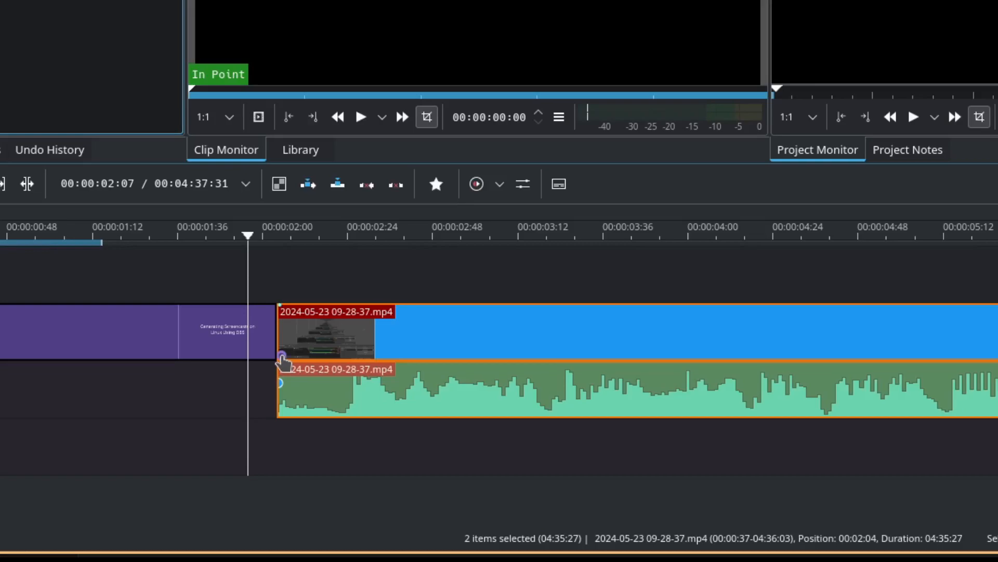
left_click(281, 357)
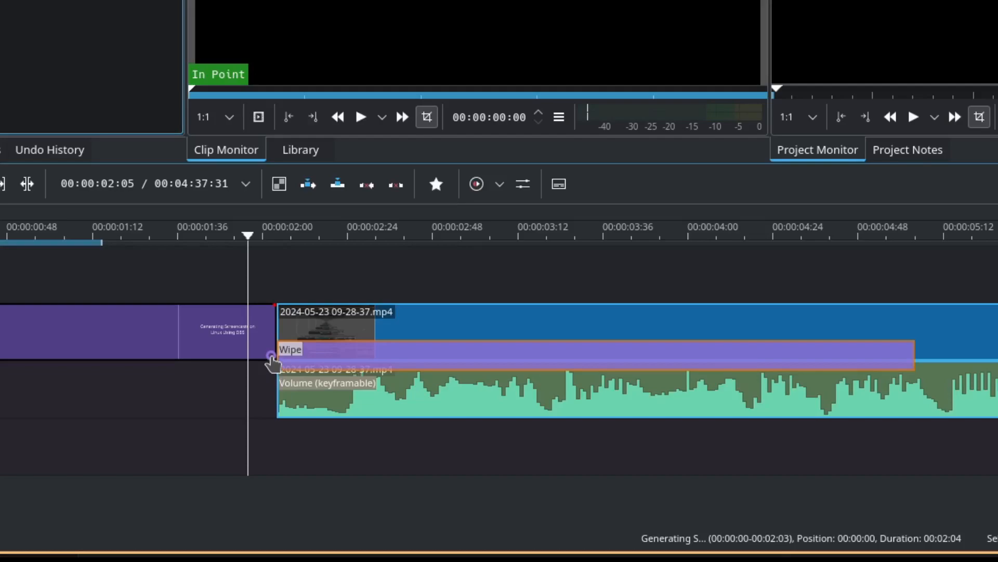
left_click(271, 356)
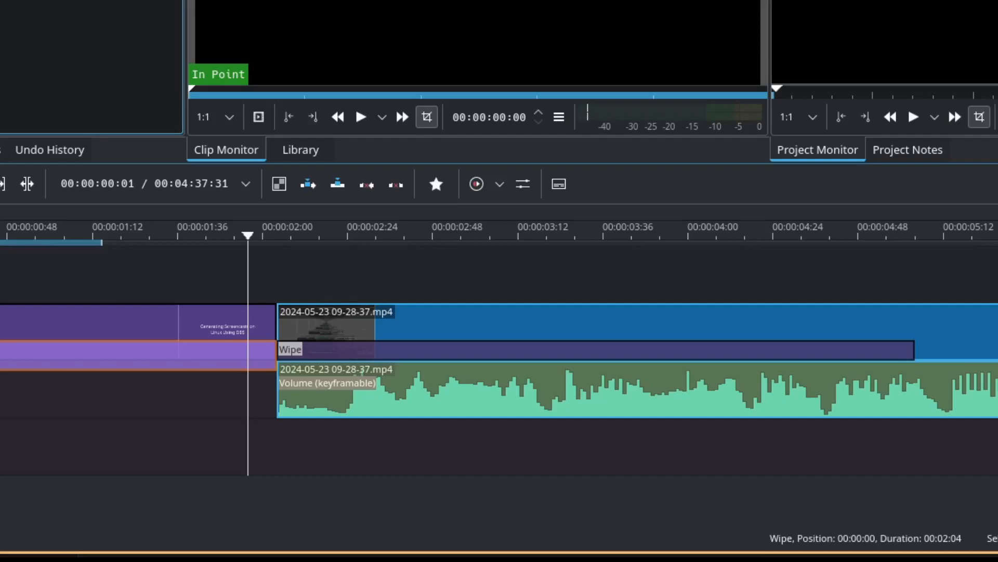
Shorten both Wipe compositions to about 50 frames each, meeting at the join between the title and the screencast clip.
left_click_drag(1, 348, 109, 335)
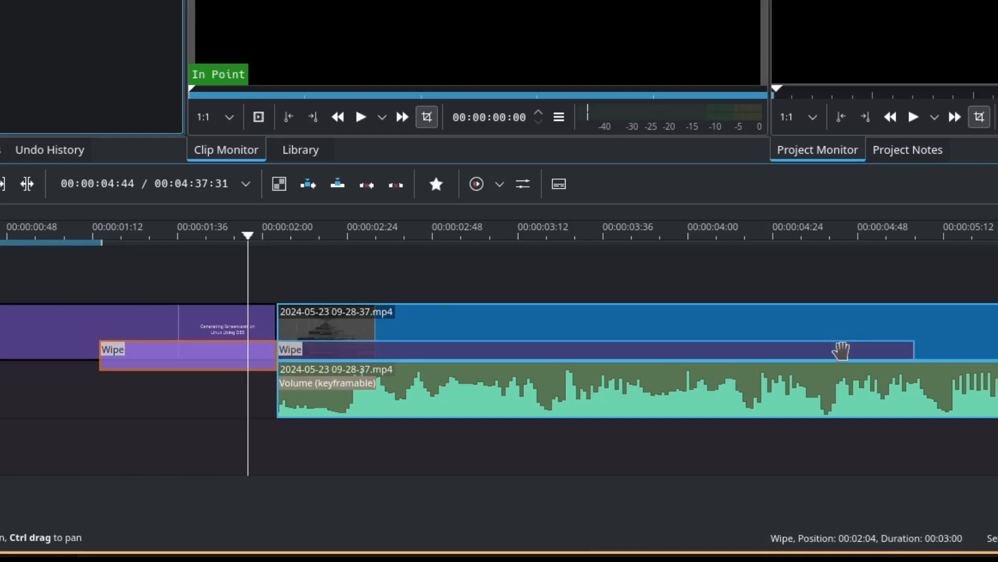
left_click(842, 349)
left_click_drag(914, 355, 451, 359)
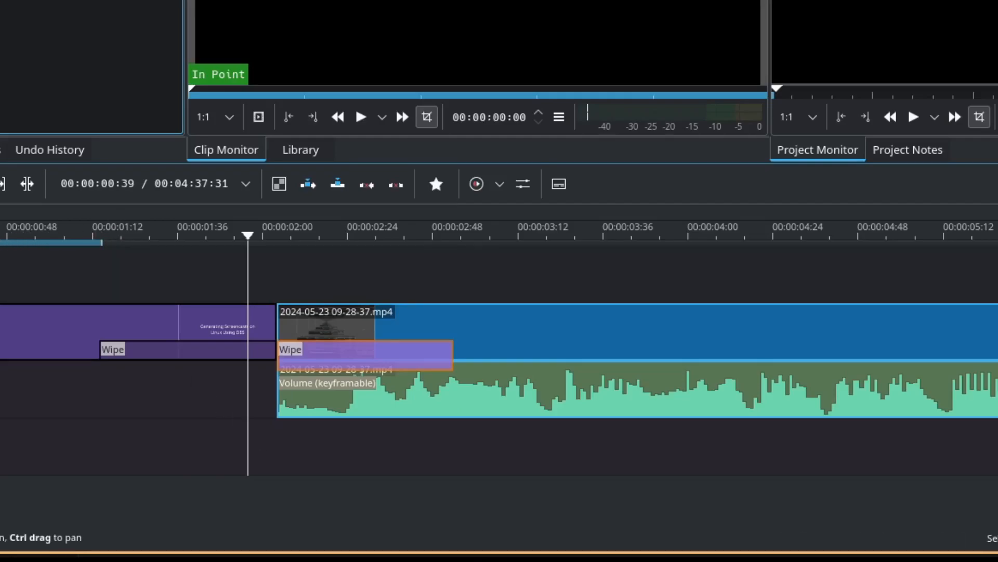
Play back the fade from the opening title into the screencast clip twice.
left_click(38, 283)
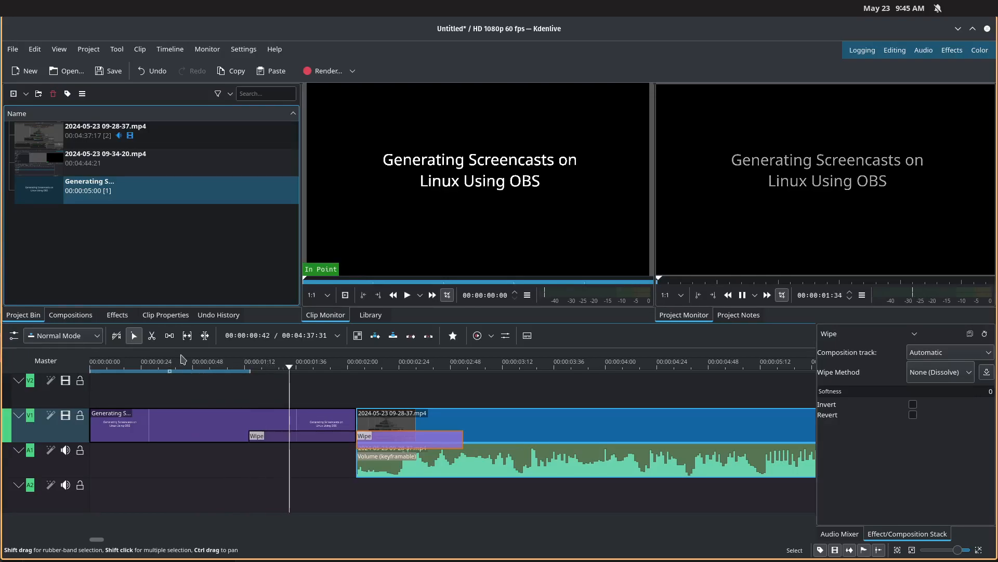
key("space")
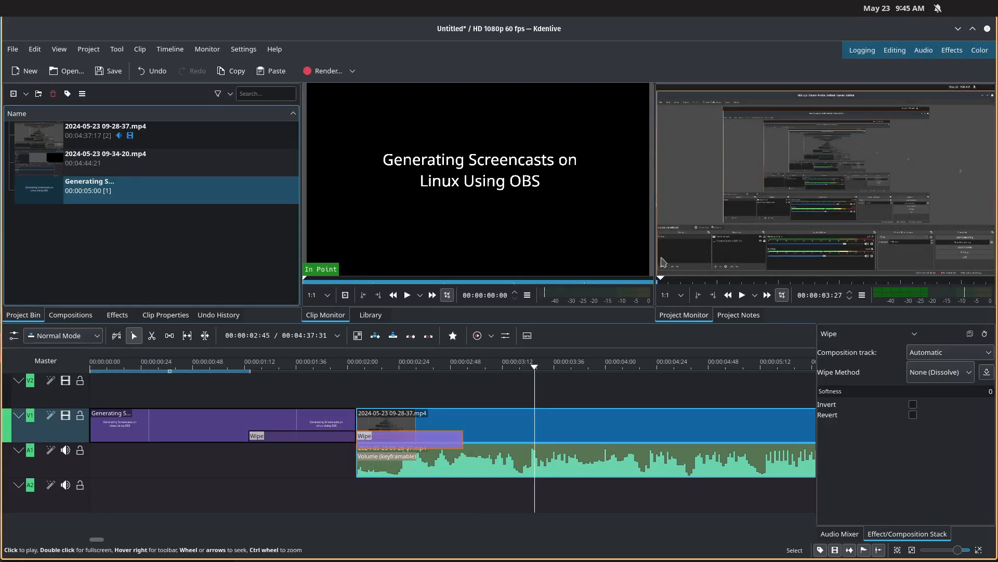
left_click(228, 369)
key("space")
key("space")
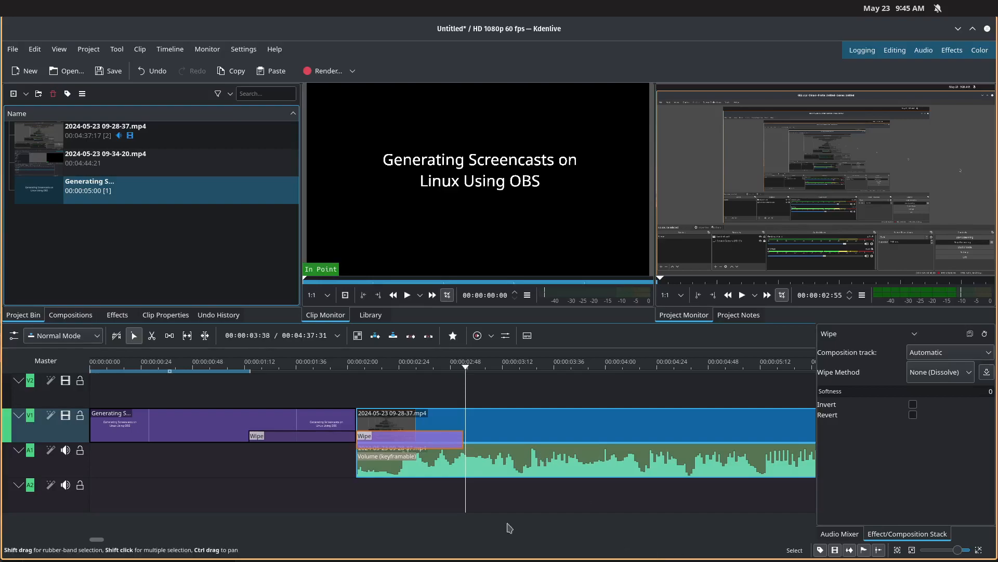
Create a title clip reading "Adjusting Sound Volume" and place it on track V1 directly after the screencast clip.
left_click_drag(97, 543, 145, 543)
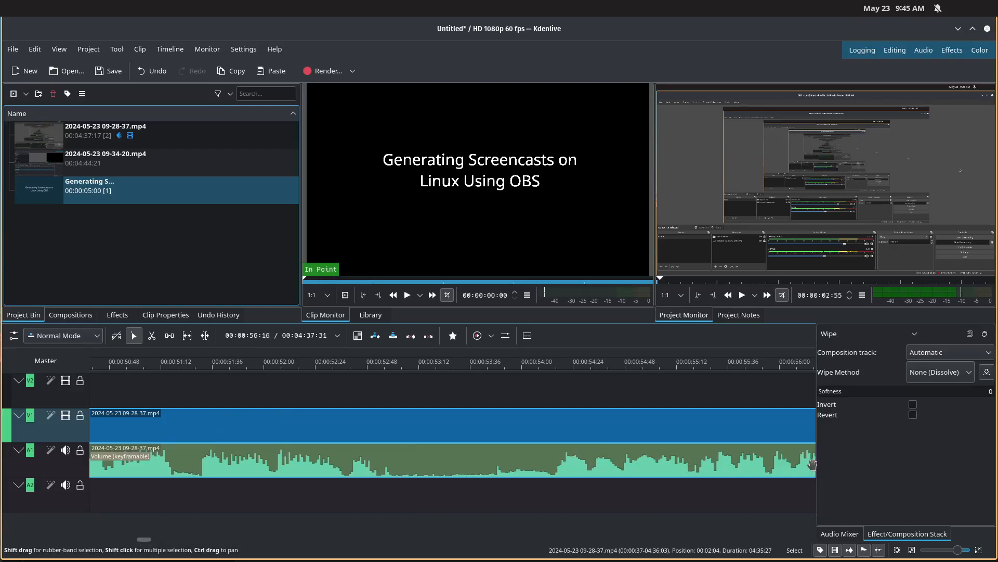
left_click_drag(960, 550, 937, 550)
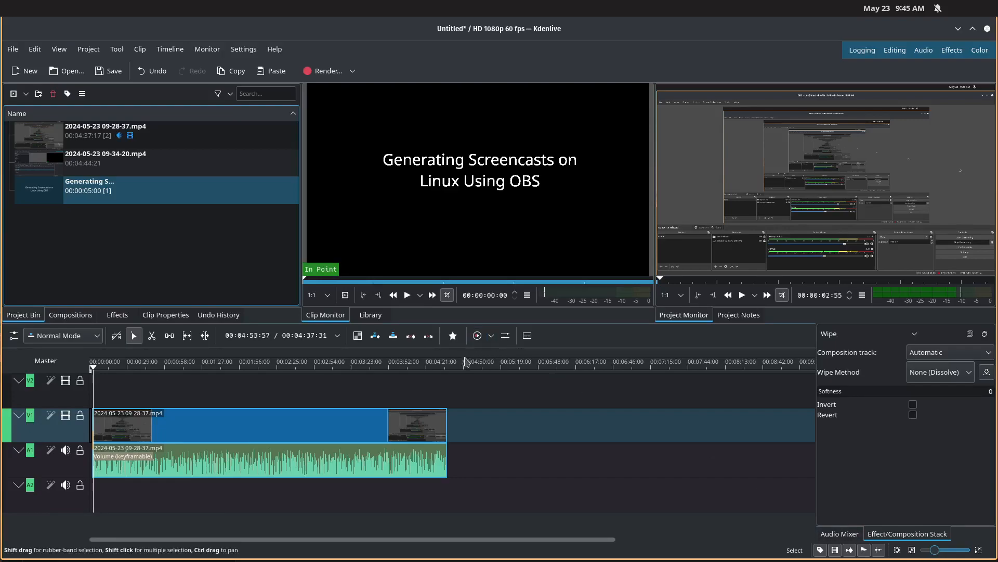
left_click(445, 368)
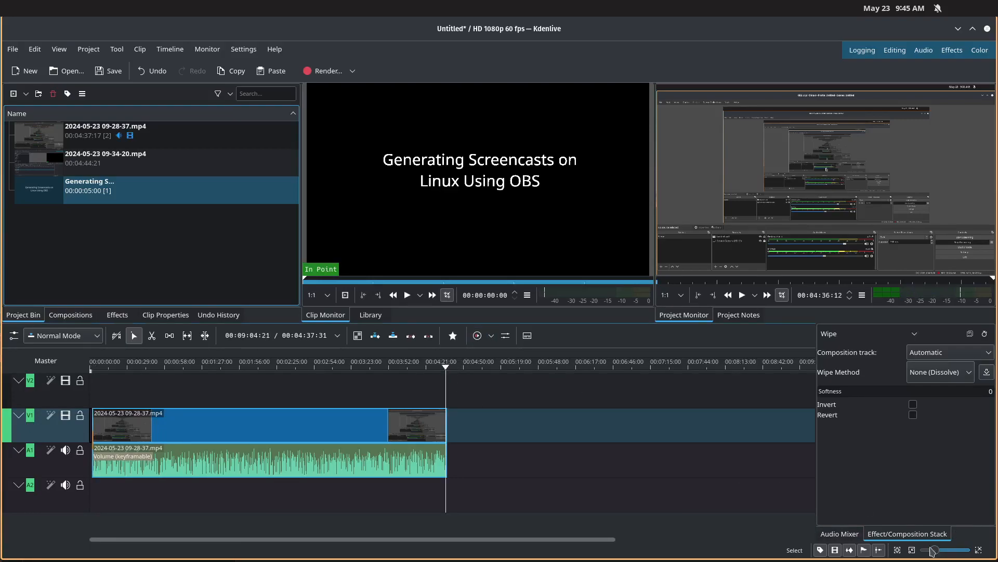
left_click_drag(934, 552, 951, 554)
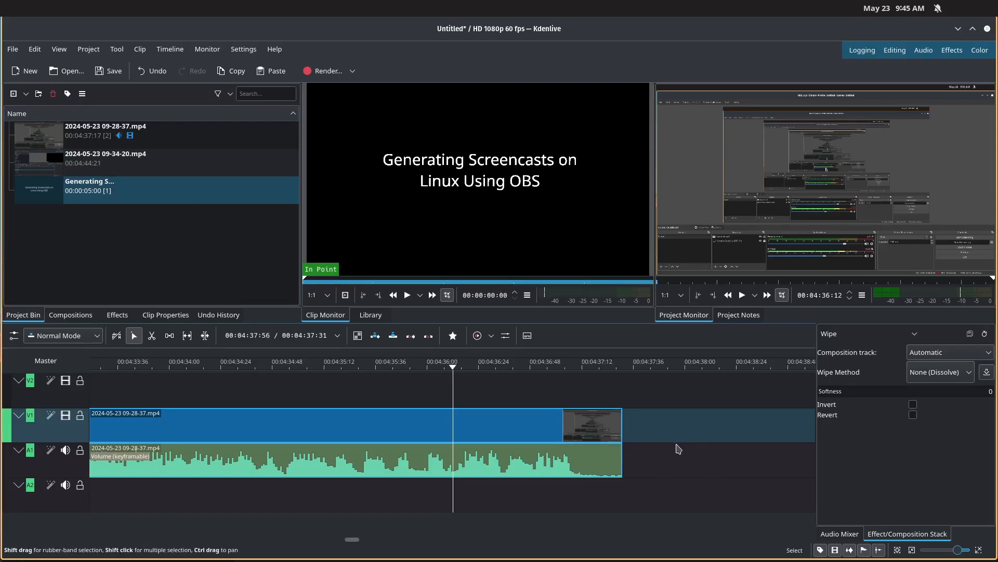
left_click(88, 49)
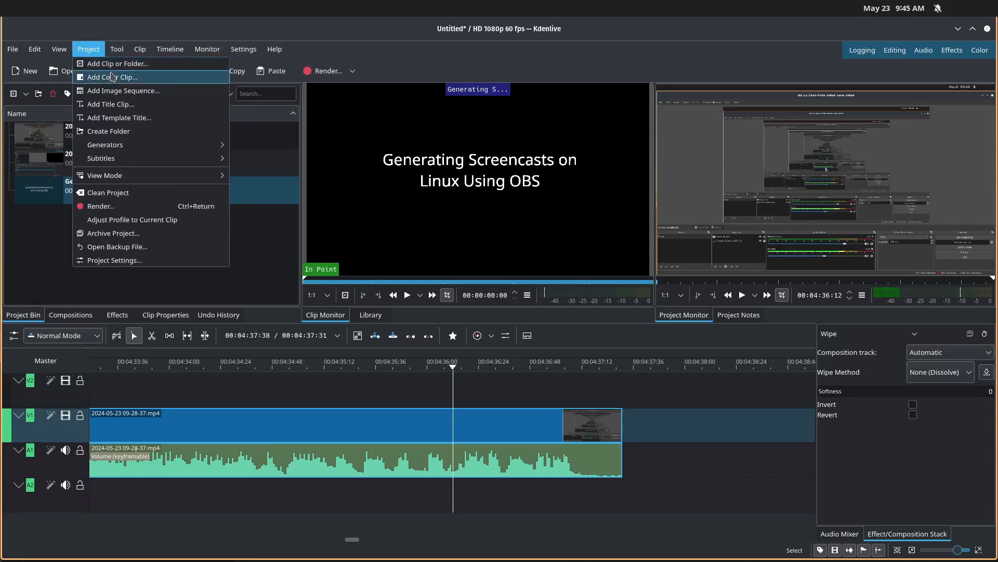
left_click(109, 104)
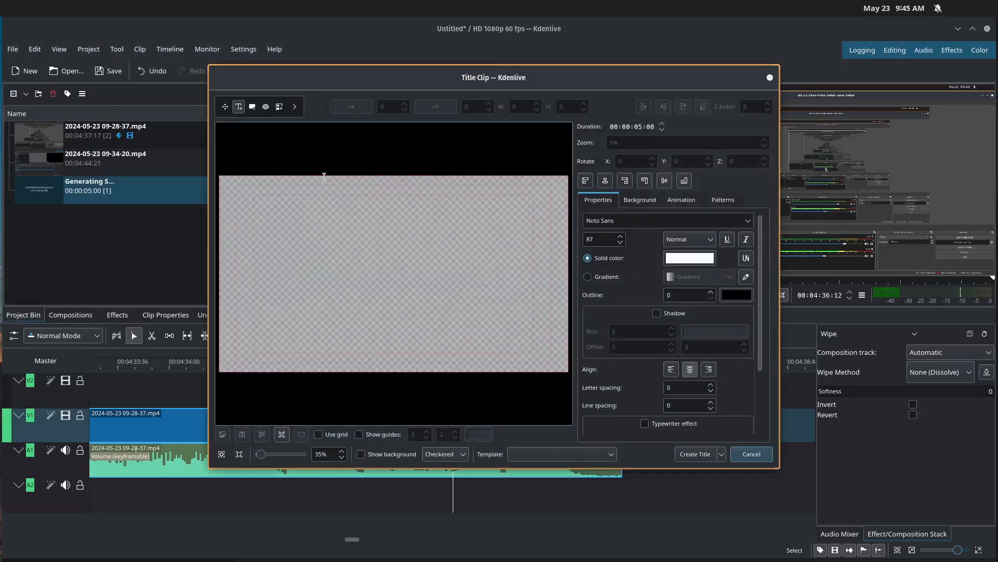
left_click(312, 253)
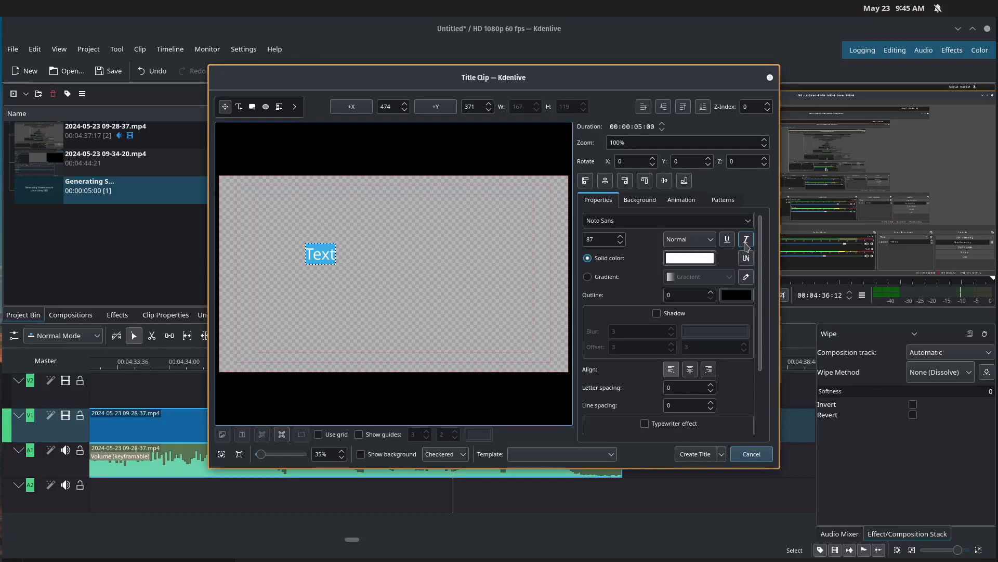
type("Adjusting Sound Volume")
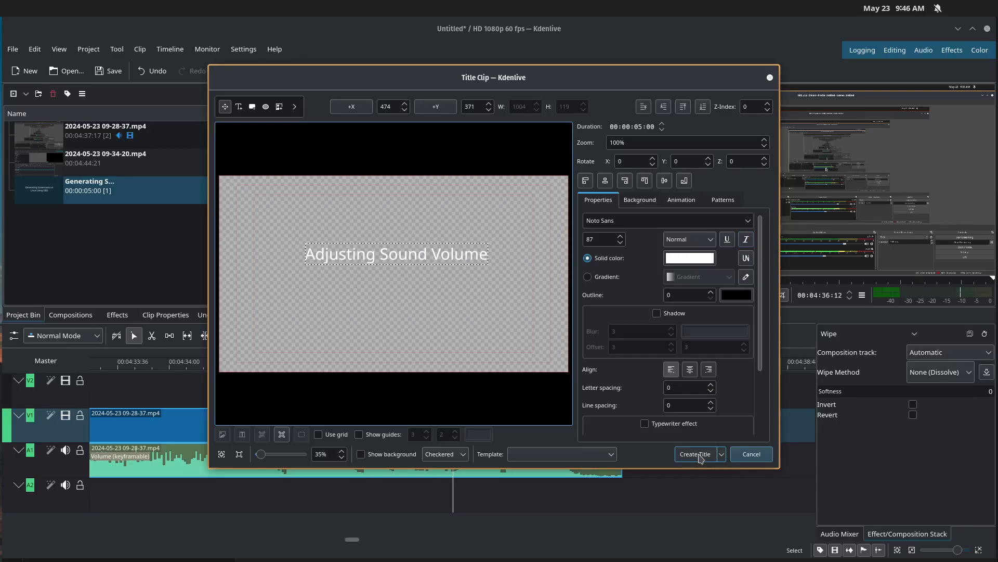
left_click(700, 454)
left_click_drag(90, 190, 646, 471)
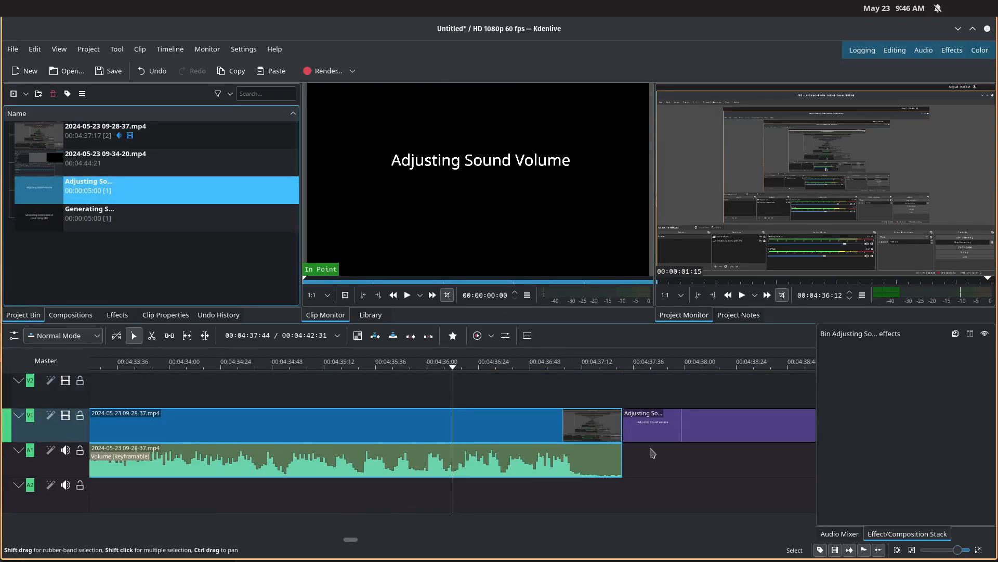
scroll(653, 453, "down", 5)
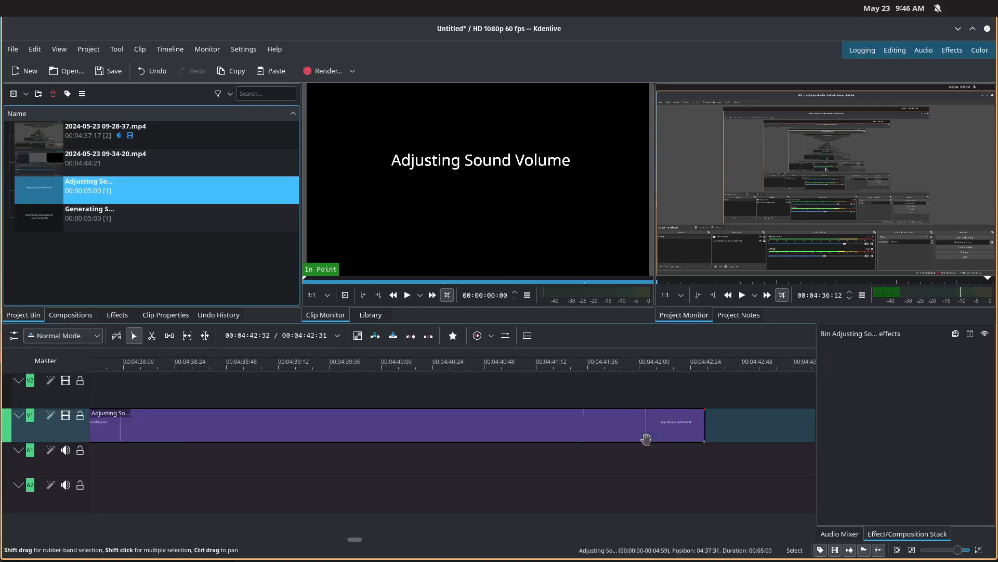
left_click_drag(642, 432, 260, 421)
scroll(306, 440, "up", 4)
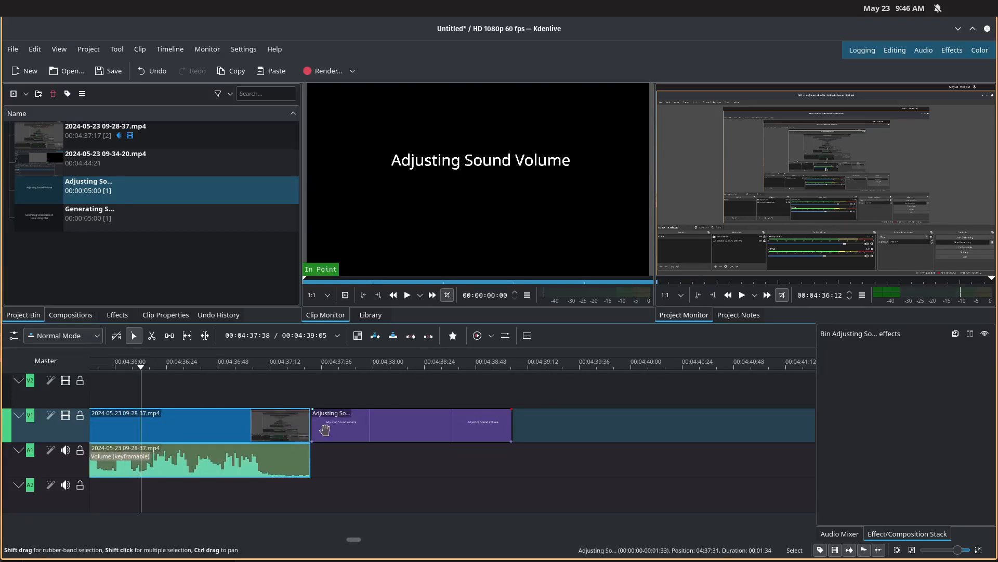
scroll(324, 424, "down", 1)
scroll(325, 429, "up", 2)
scroll(325, 429, "down", 2)
scroll(325, 427, "up", 3)
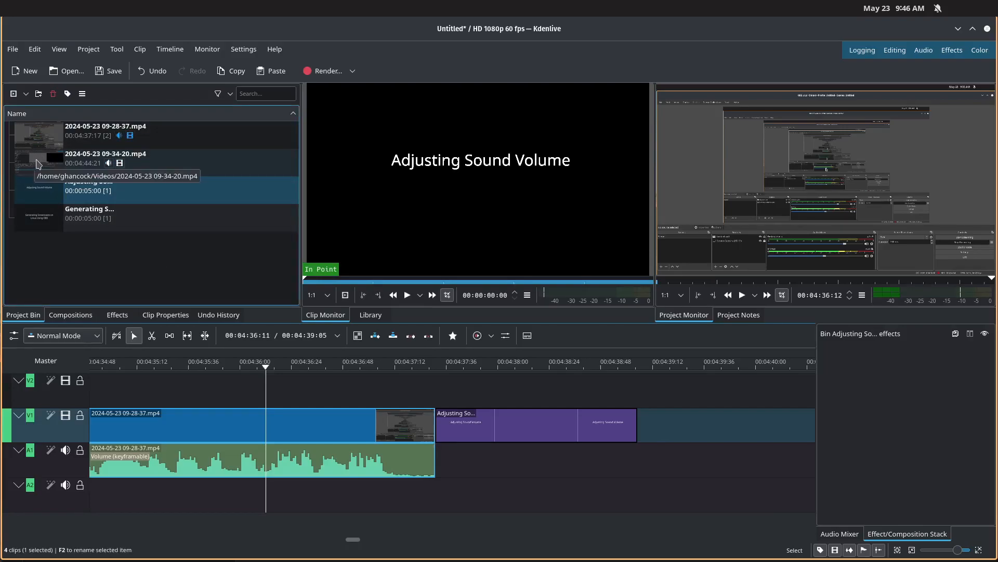
left_click_drag(37, 164, 627, 442)
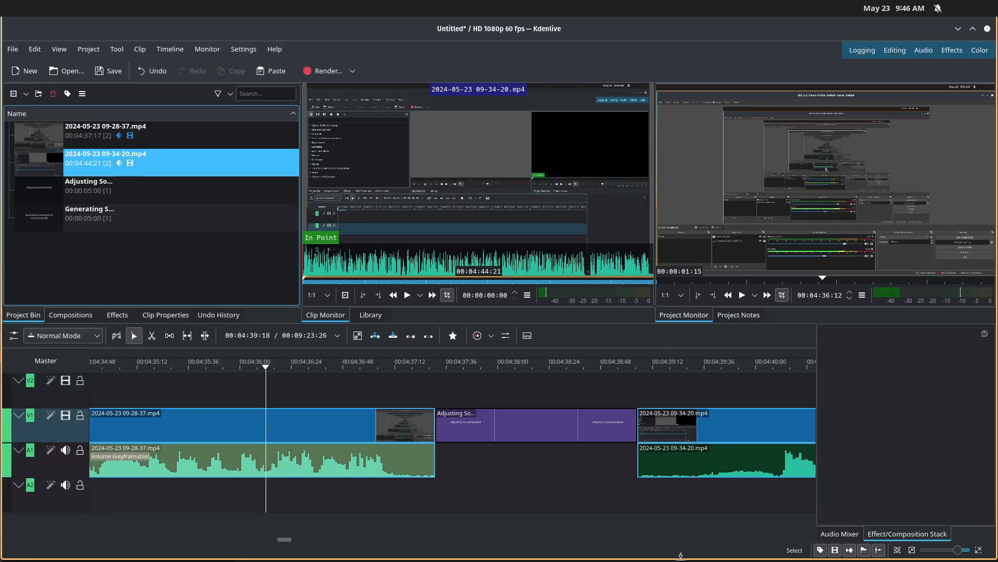
Preview the start of the 09-34-20 clip, trim 54 frames off its beginning and move it back against the title.
scroll(506, 497, "down", 3)
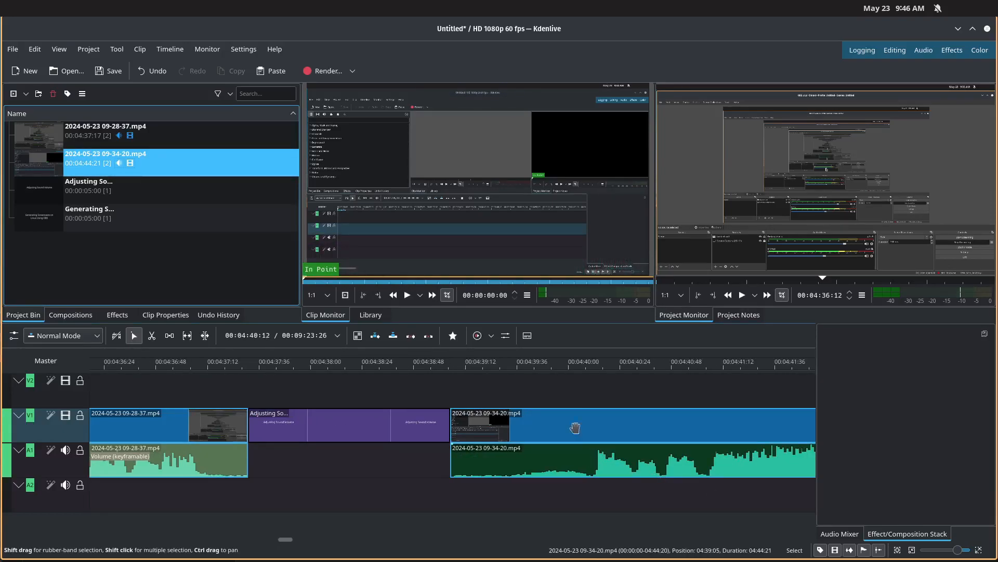
left_click(522, 366)
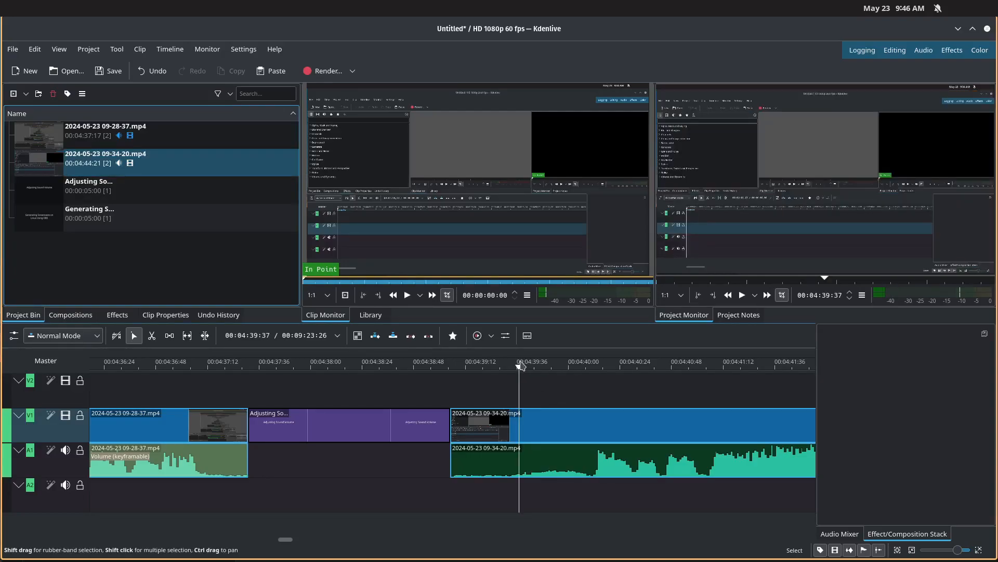
key("space")
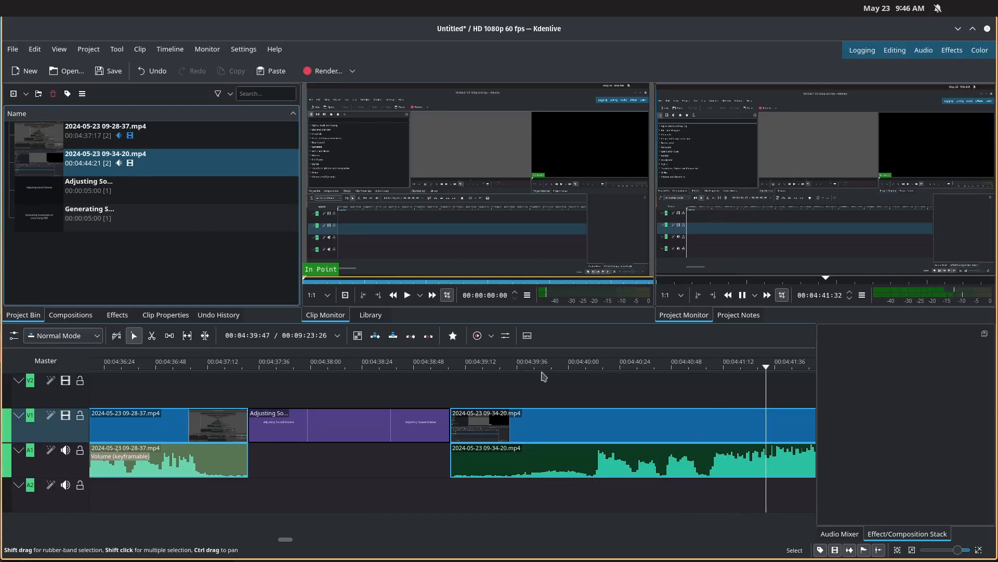
key("space")
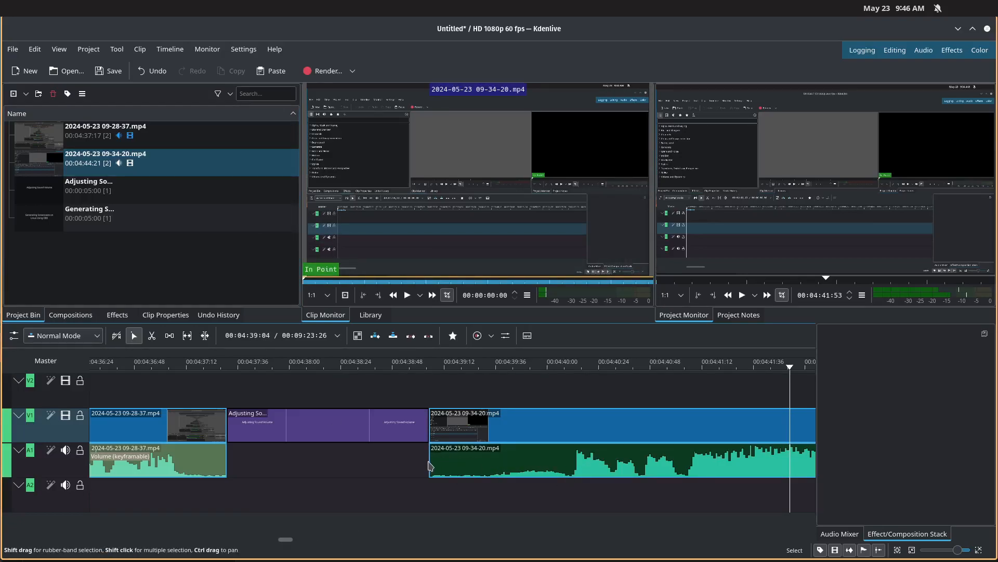
left_click_drag(430, 466, 546, 459)
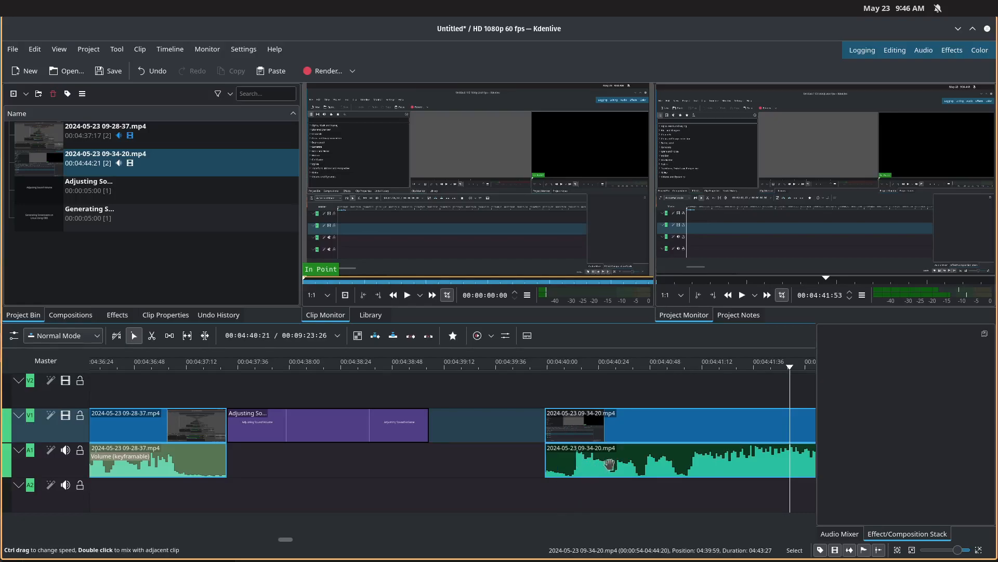
left_click_drag(618, 463, 454, 464)
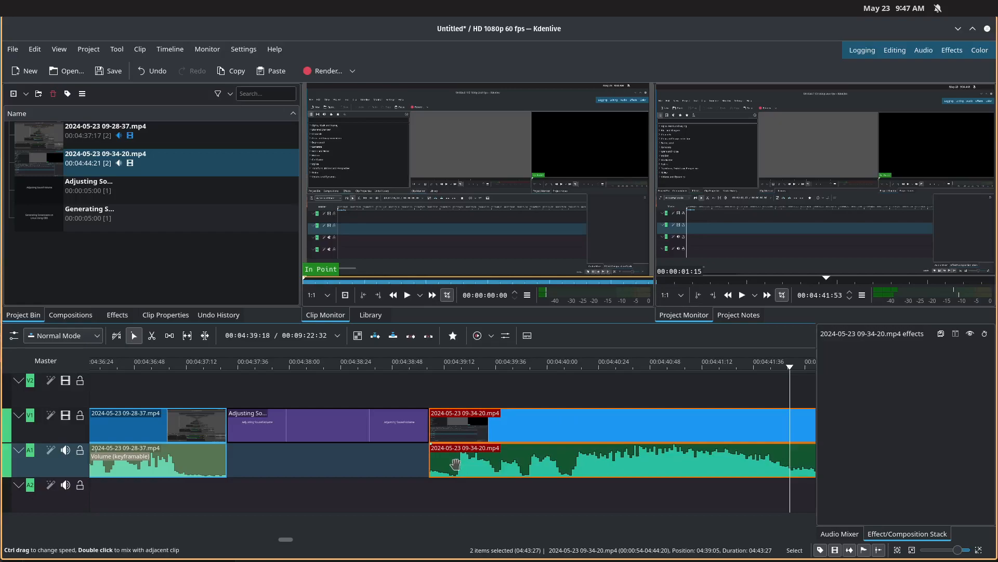
Add Wipe compositions at the end of the 09-28-37 clip and the start of the title, about 48 and 24 frames long.
left_click(224, 441)
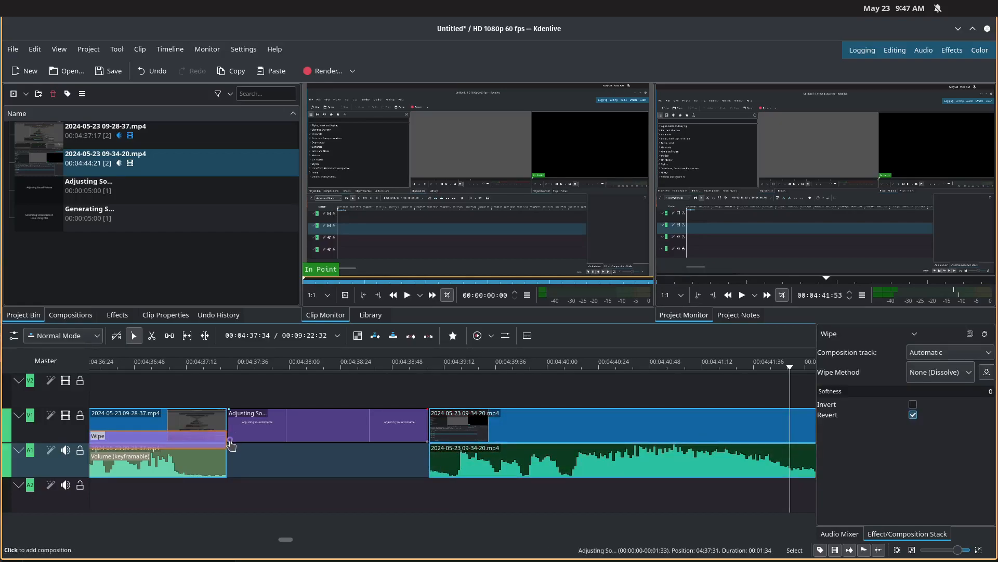
left_click(230, 442)
left_click_drag(427, 438, 278, 439)
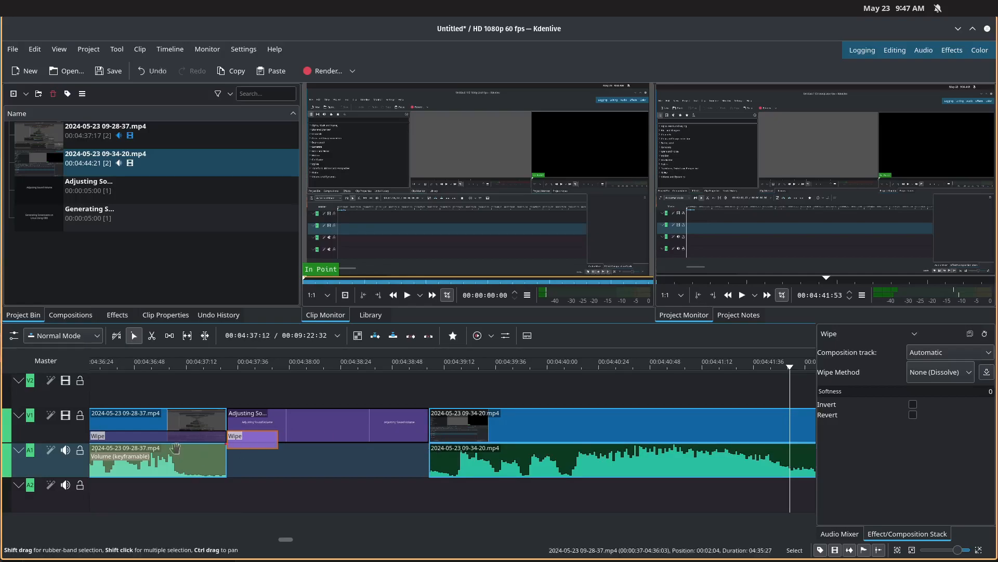
scroll(185, 442, "up", 3)
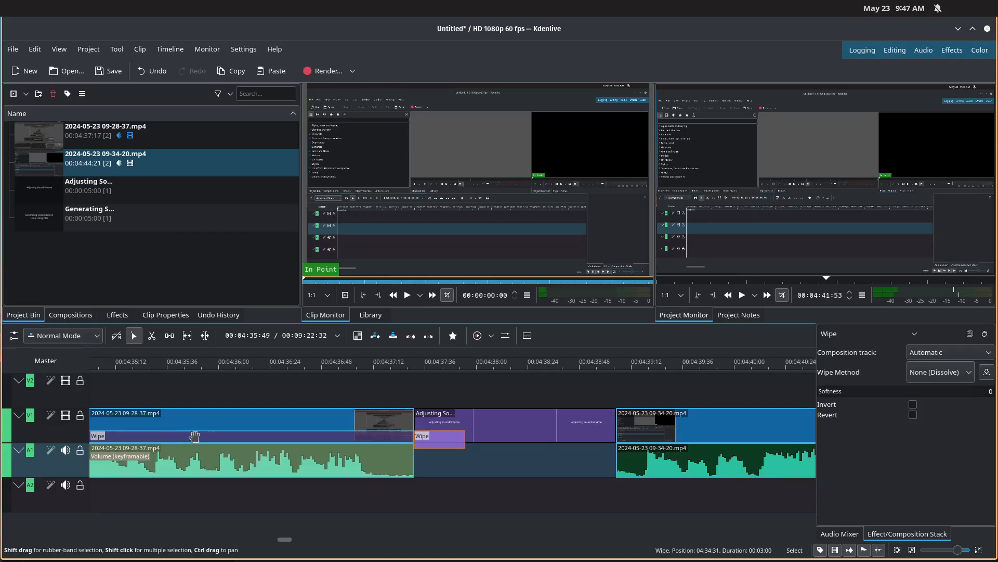
scroll(194, 436, "up", 3)
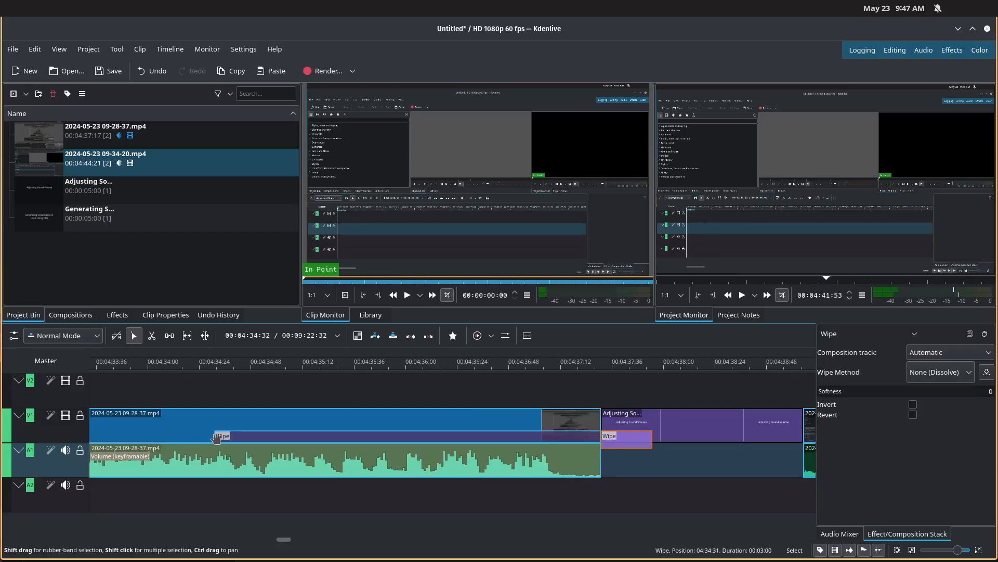
left_click_drag(212, 435, 496, 429)
scroll(784, 490, "right", 2)
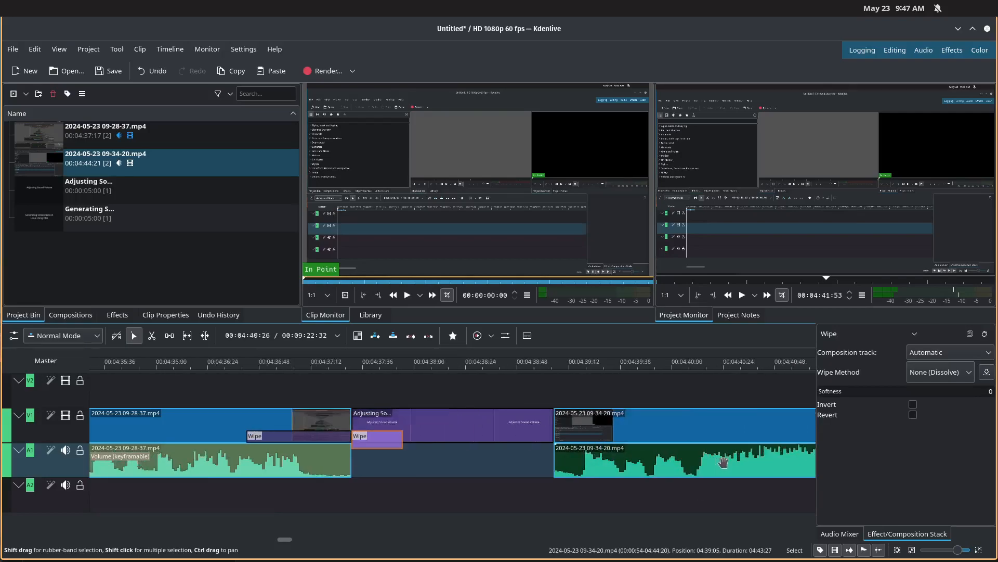
Add Wipe compositions at the end of the title and the start of the 09-34-20 clip, about 22 and 46 frames long.
left_click(551, 443)
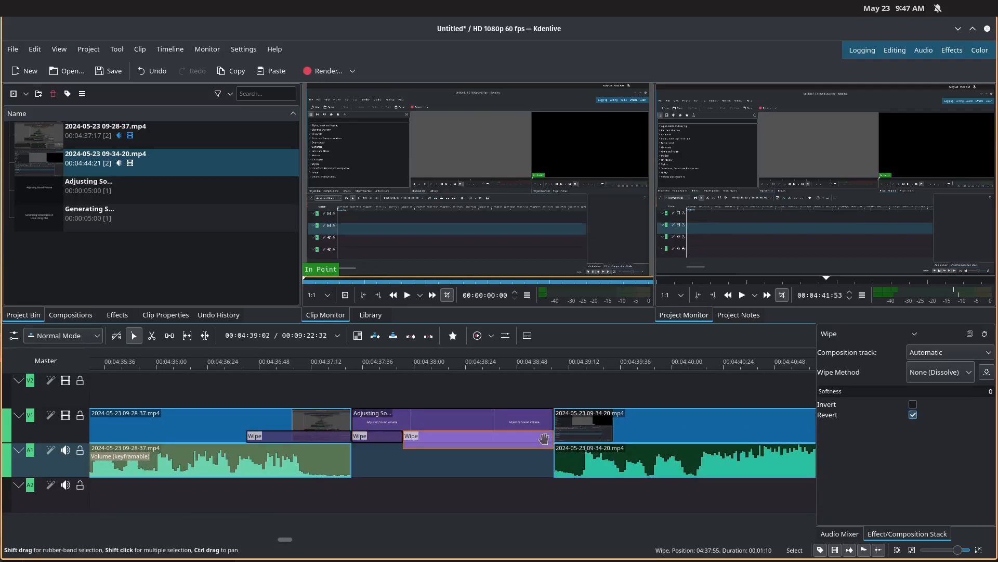
left_click_drag(404, 435, 507, 433)
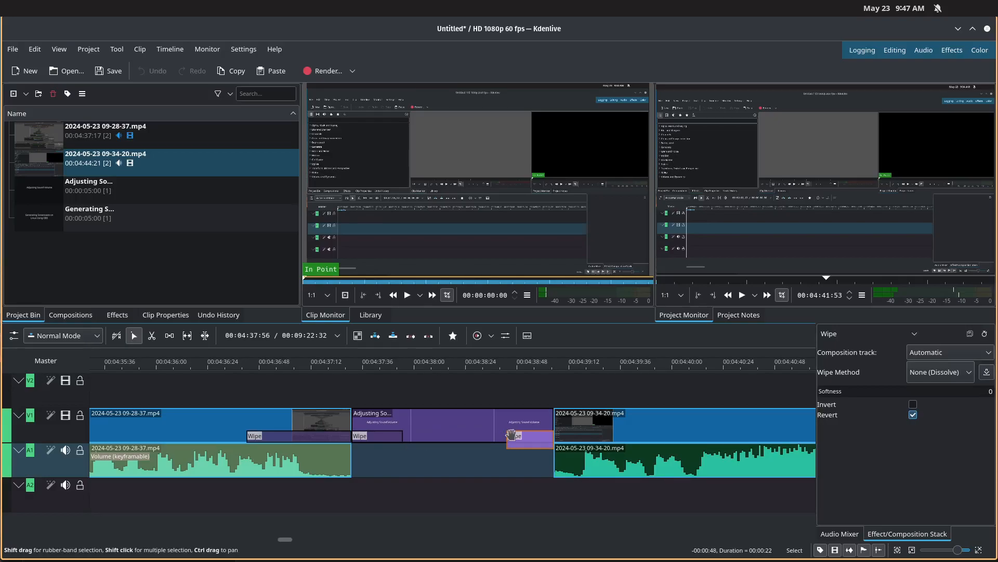
left_click(568, 438)
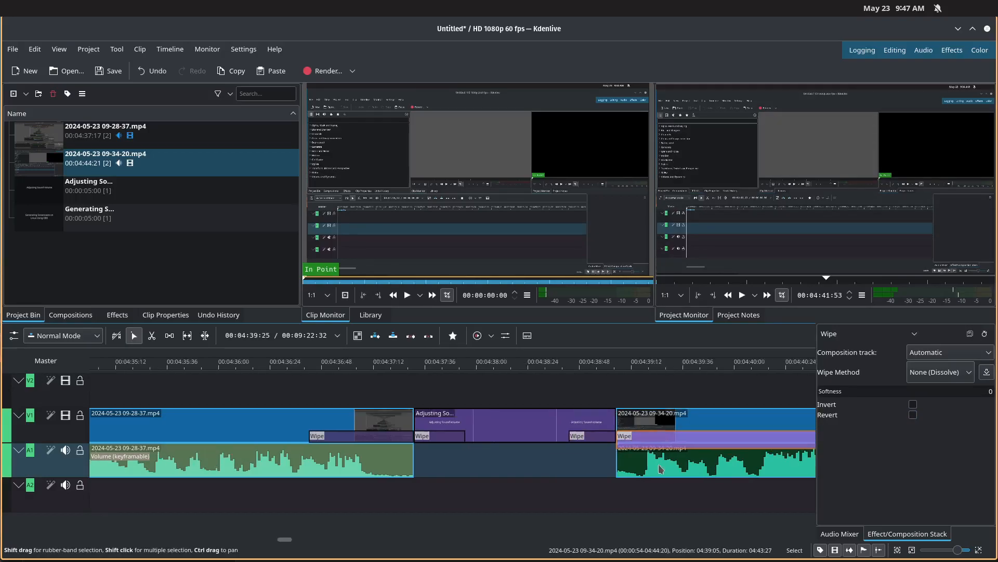
scroll(660, 441, "down", 5)
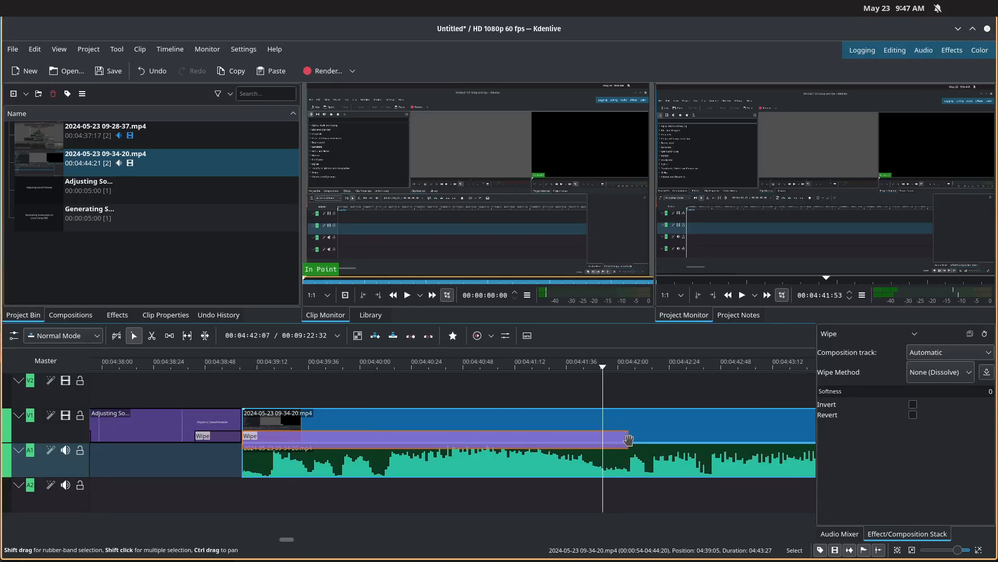
left_click_drag(628, 439, 340, 437)
scroll(168, 502, "up", 5)
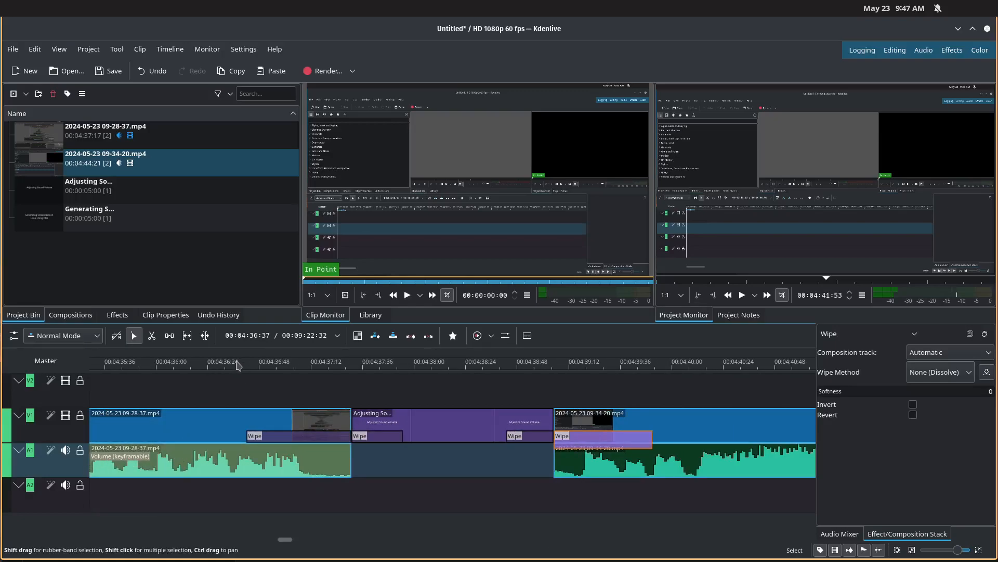
Play back the fades into and out of the "Adjusting Sound Volume" title.
left_click(236, 366)
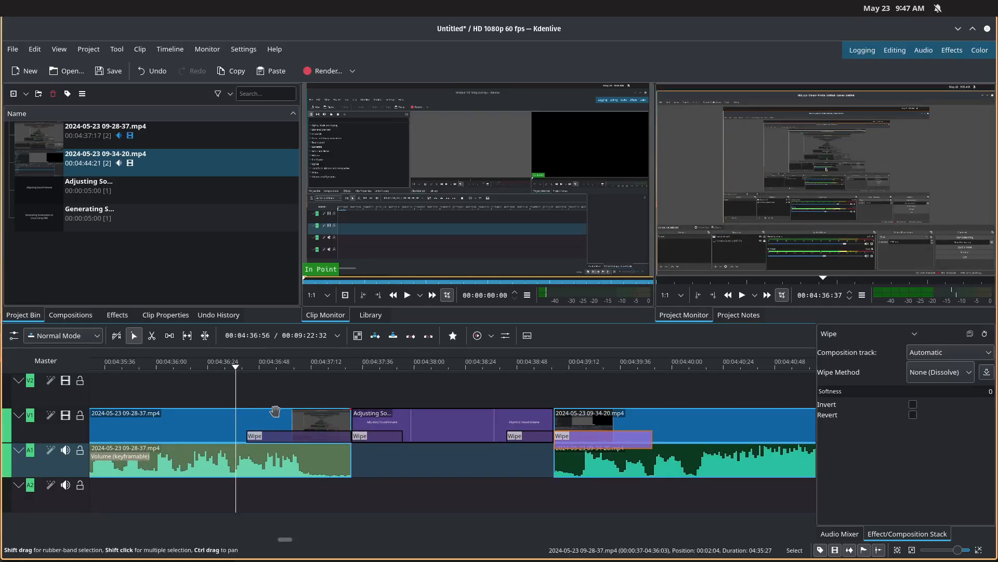
key("space")
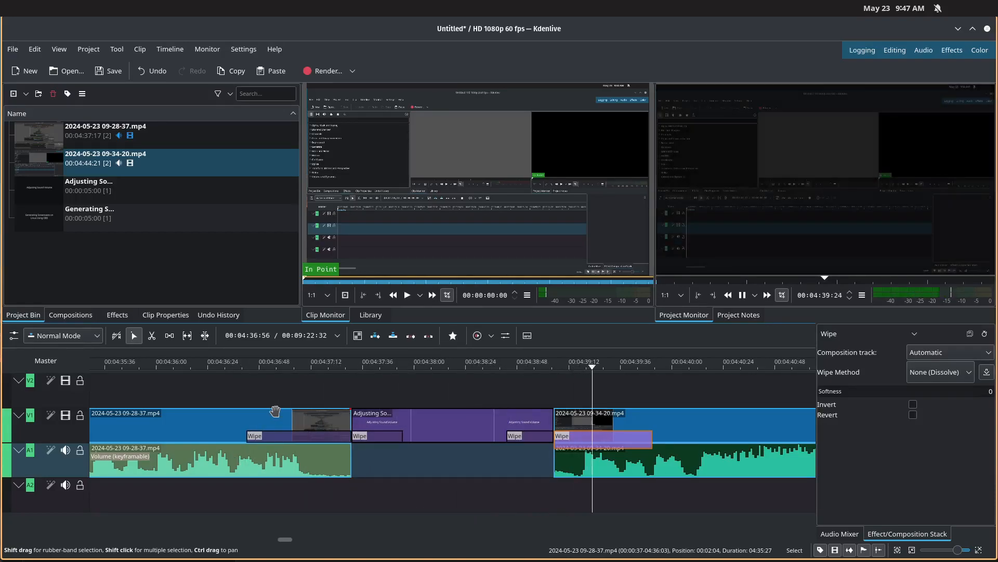
key("space")
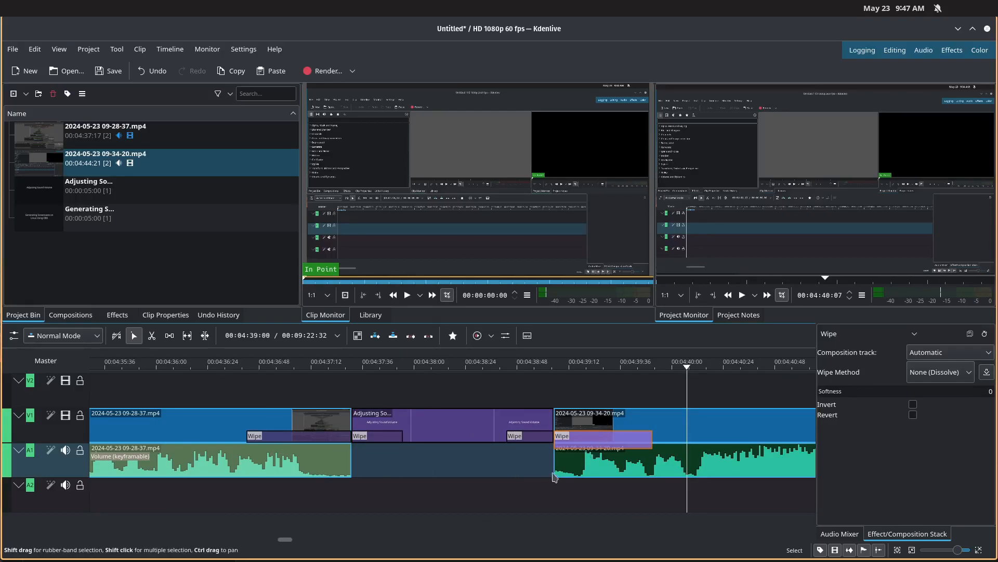
scroll(502, 476, "right", 4)
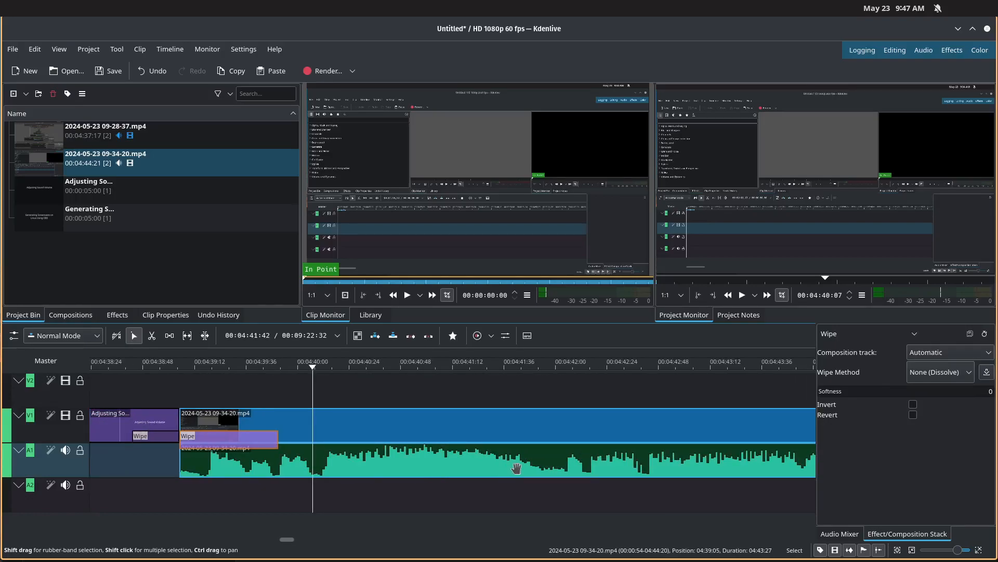
scroll(516, 469, "left", 12)
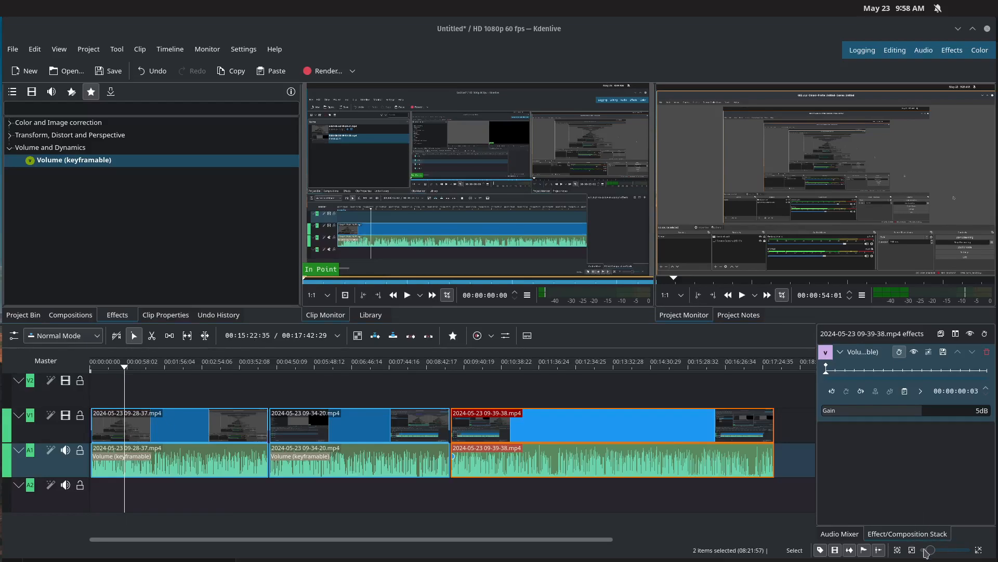
Zoom in the timeline, position the playhead near 00:00:53 and apply the Transform effect to the 09-28-37 clip's video.
left_click_drag(931, 554, 948, 554)
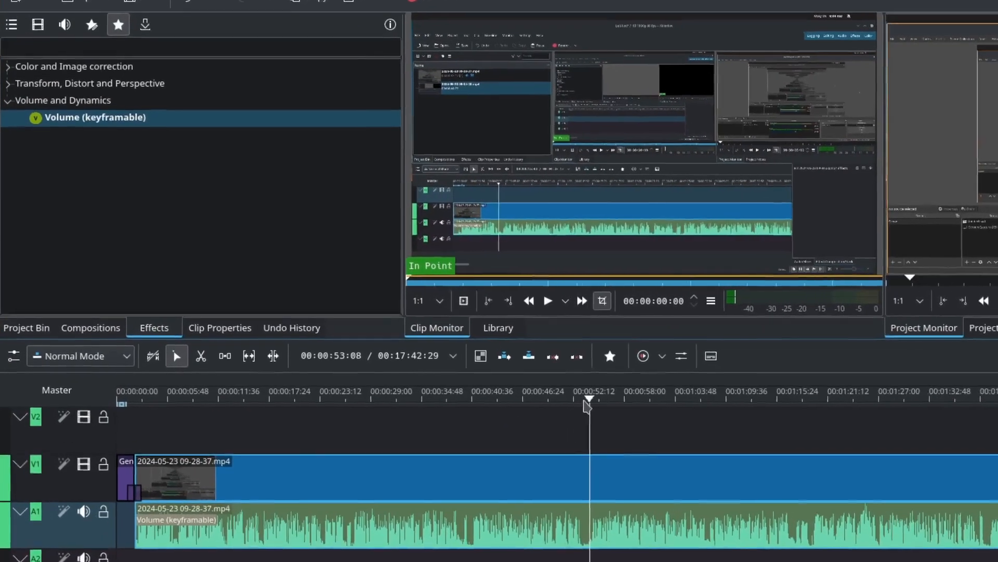
left_click(434, 368)
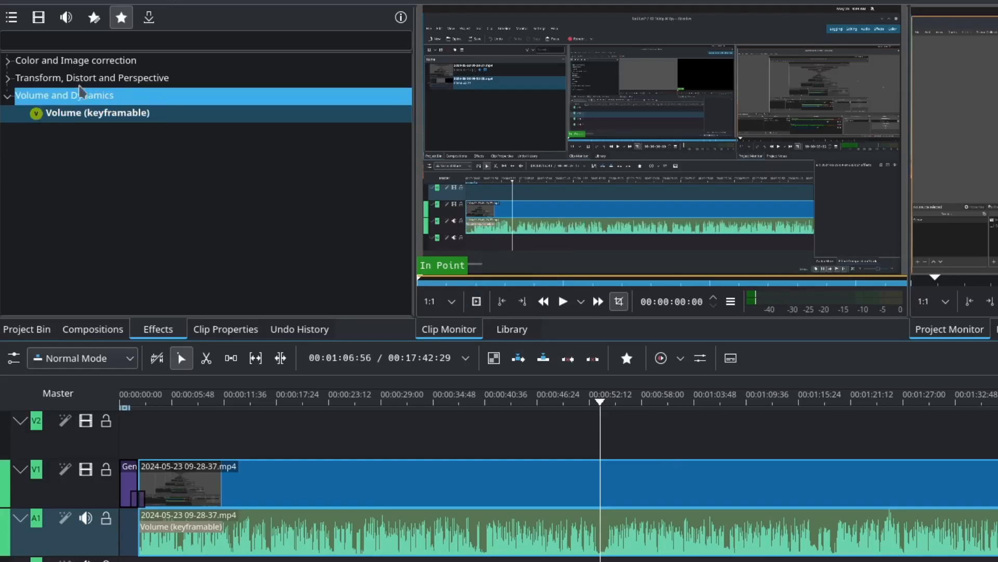
left_click(61, 85)
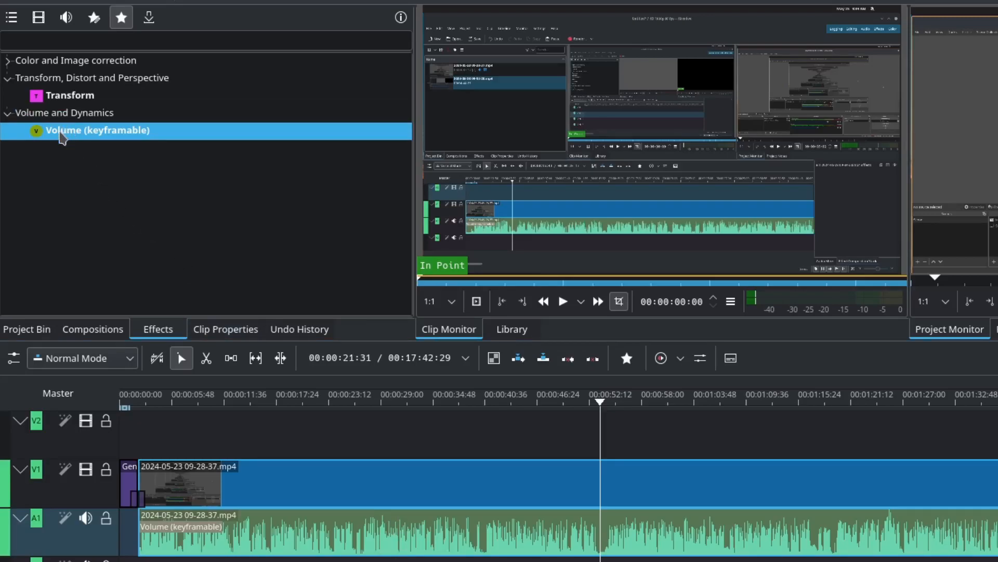
left_click_drag(61, 95, 339, 478)
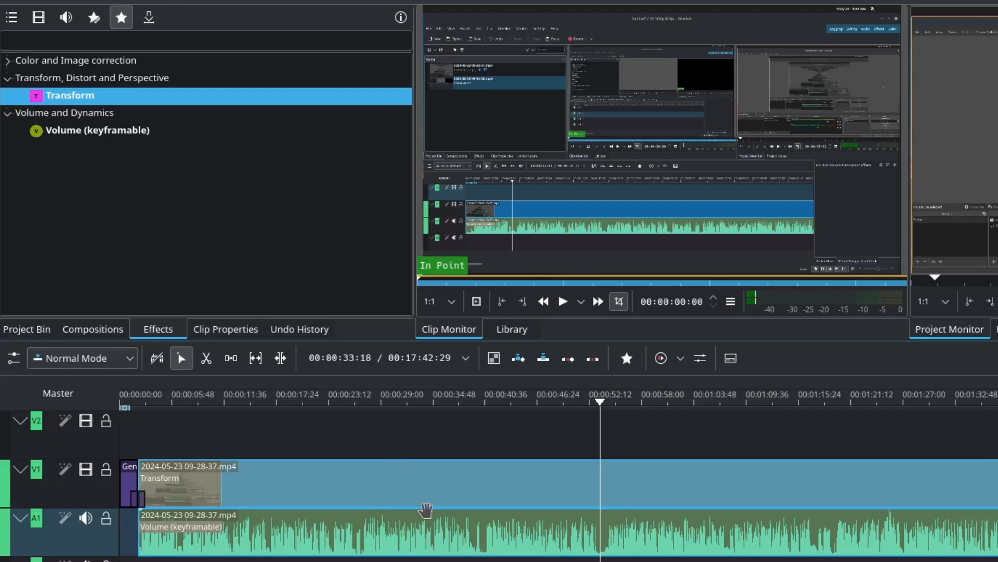
Add Transform keyframes to the 09-28-37 clip at timeline positions 00:00:53:23 and 00:00:55:06.
left_click(429, 476)
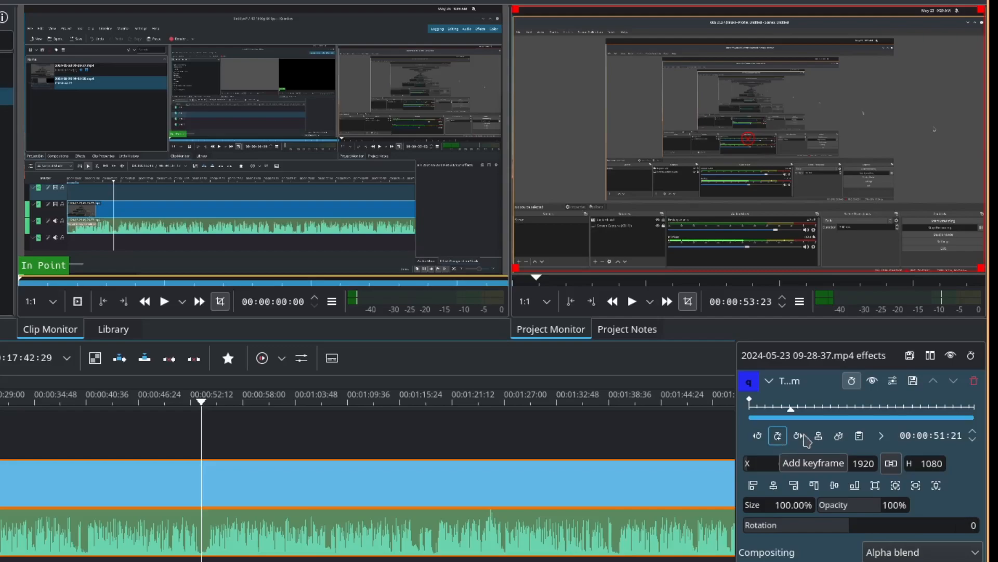
left_click(778, 438)
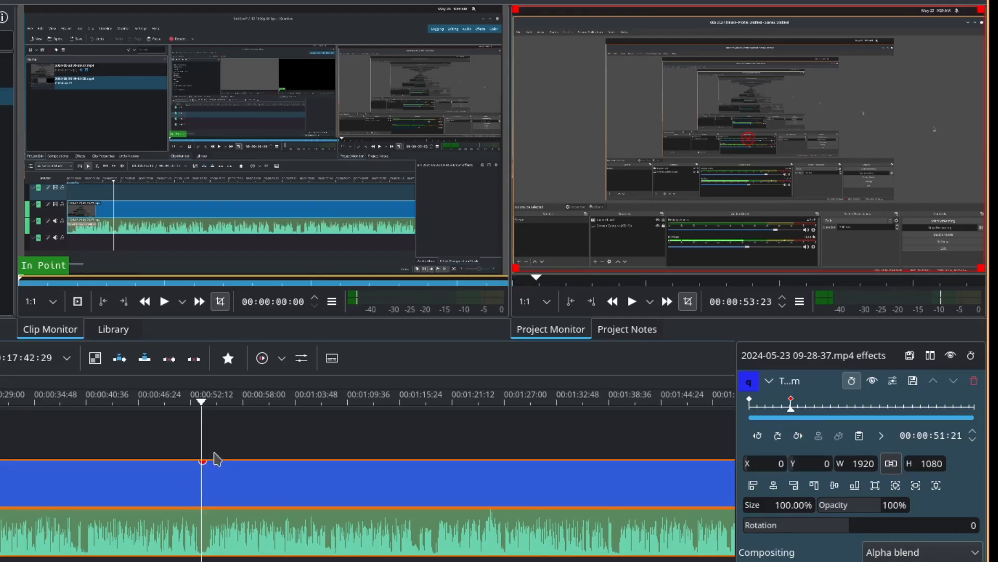
mouse_move(204, 464)
key("shift+r")
key("space")
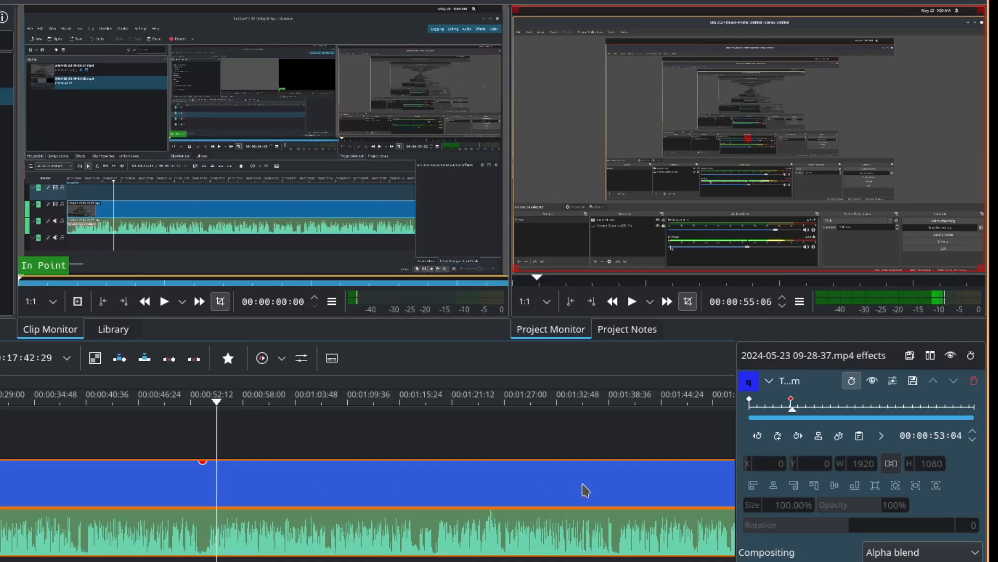
left_click(777, 437)
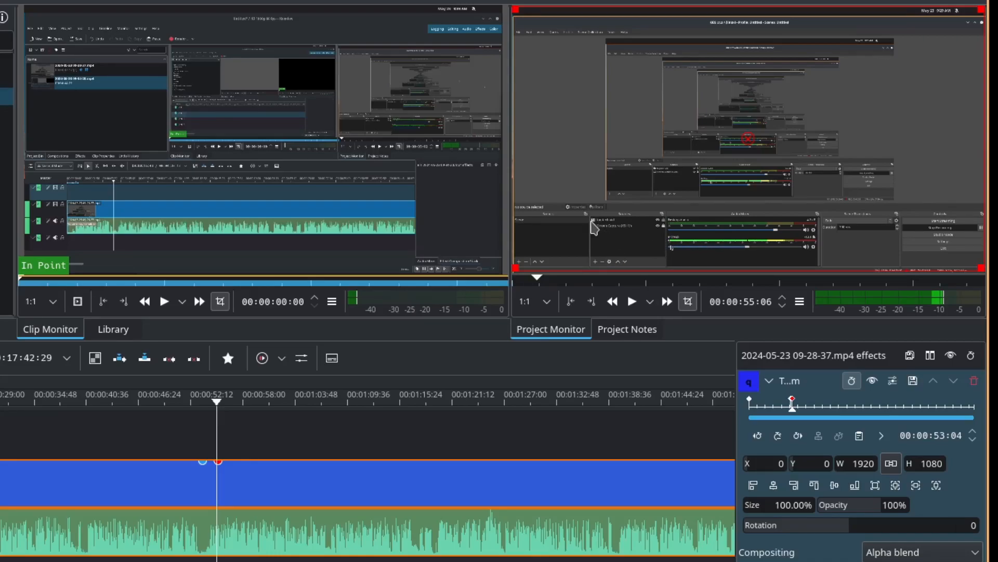
At the second Transform keyframe, set the size to 129.44%, X to -406 and Y to -315, framing the audio mixer.
mouse_move(968, 253)
left_click_drag(754, 512, 763, 510)
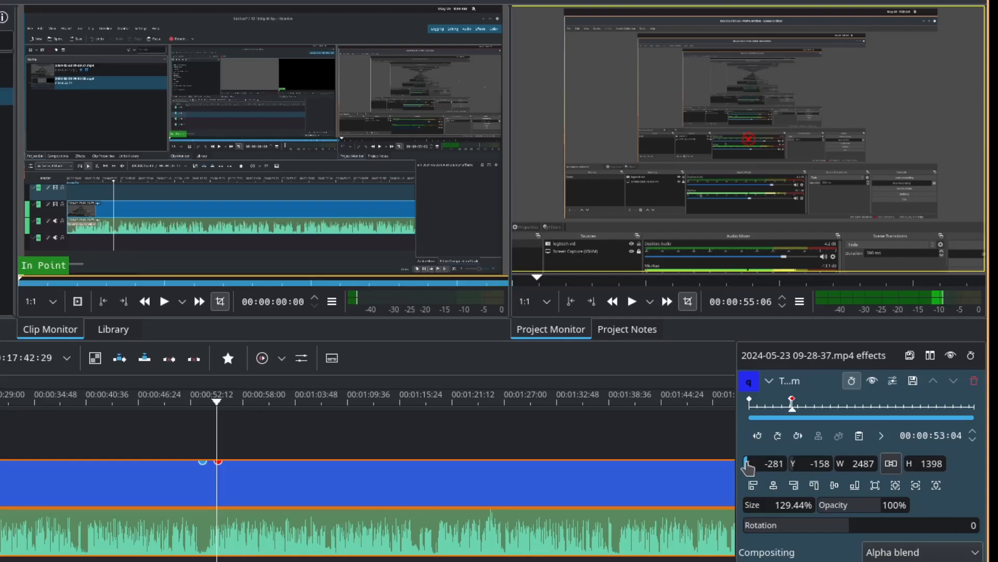
left_click_drag(748, 466, 660, 470)
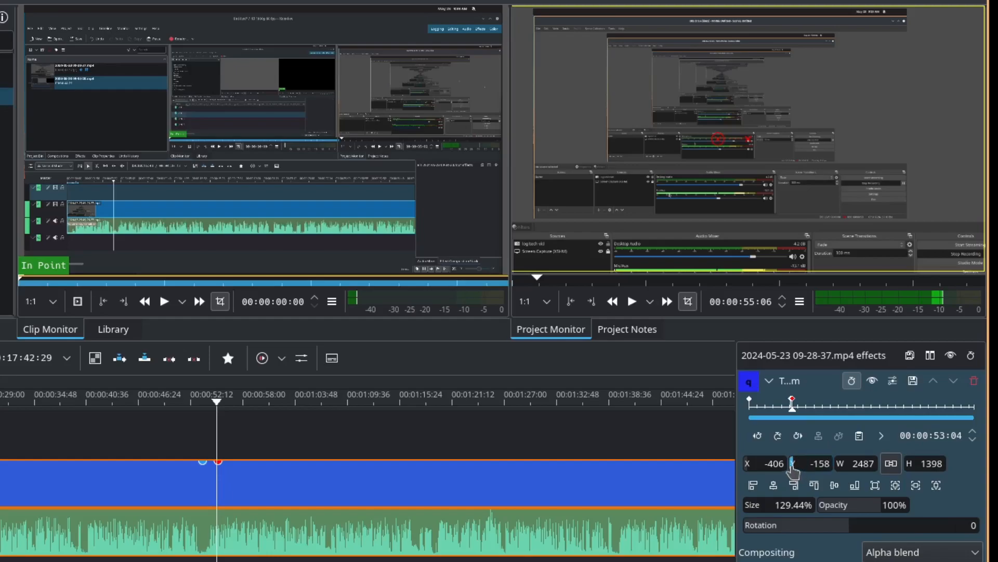
left_click_drag(773, 466, 671, 475)
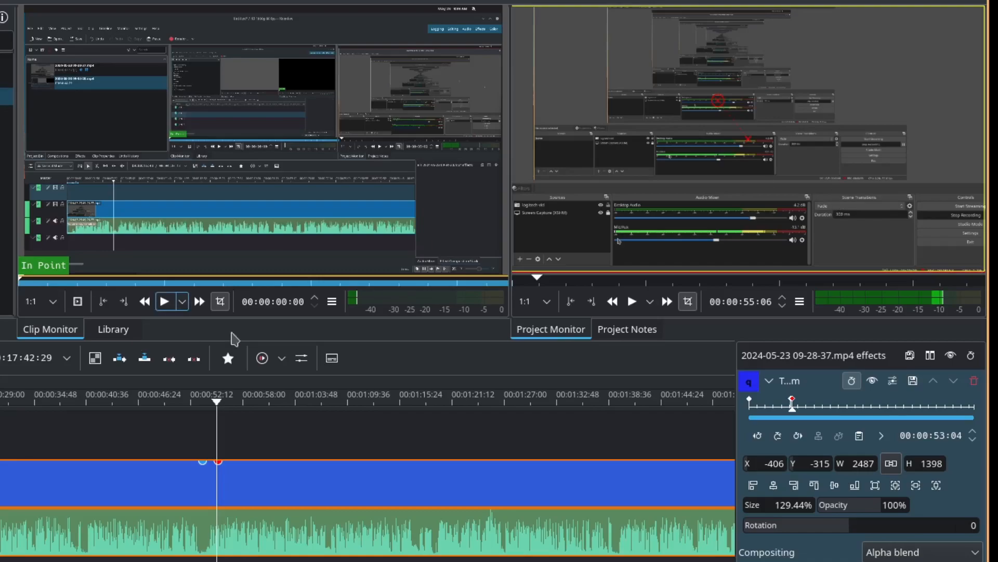
Play back the Transform zoom on the audio mixer, starting from about 00:00:52.
left_click(190, 405)
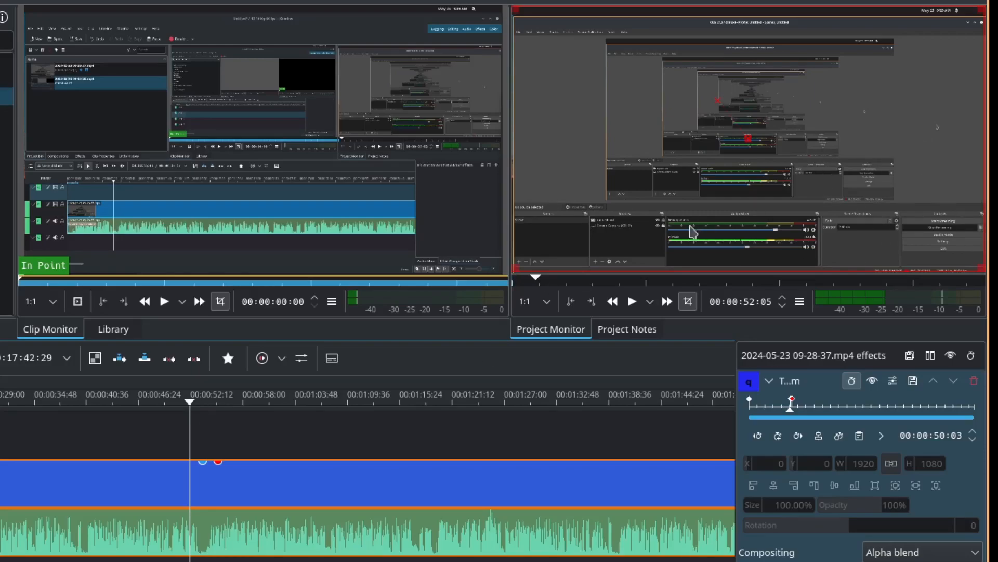
key("space")
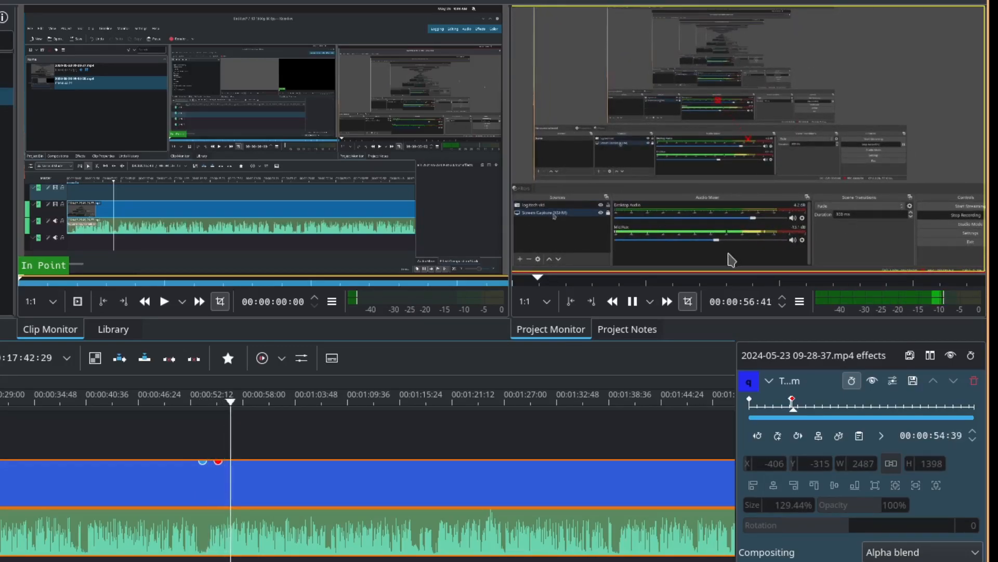
key("space")
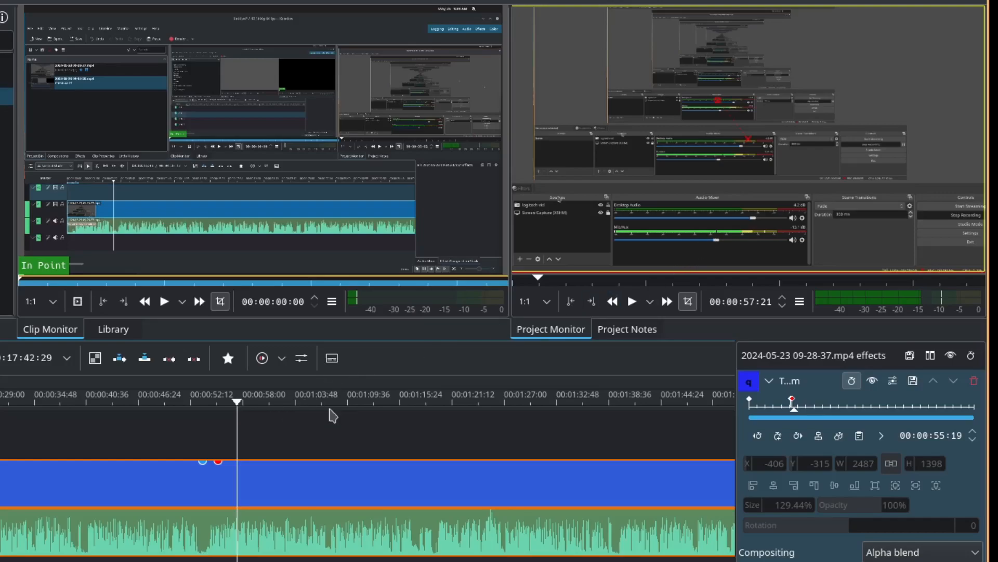
Add a Transform keyframe to the 09-28-37 clip at timeline position 00:02:18:42, keeping the zoomed framing.
left_click(387, 404)
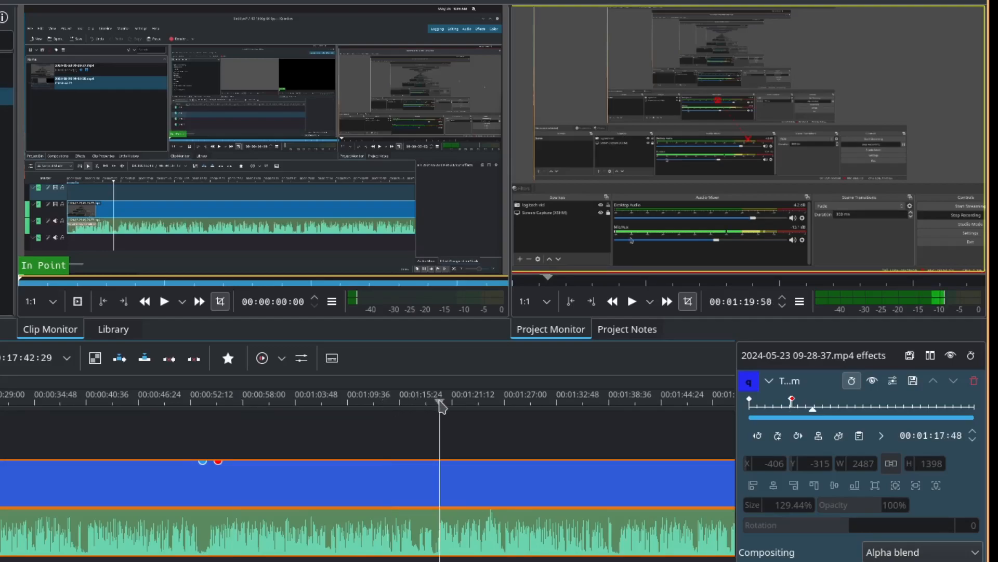
left_click(576, 406)
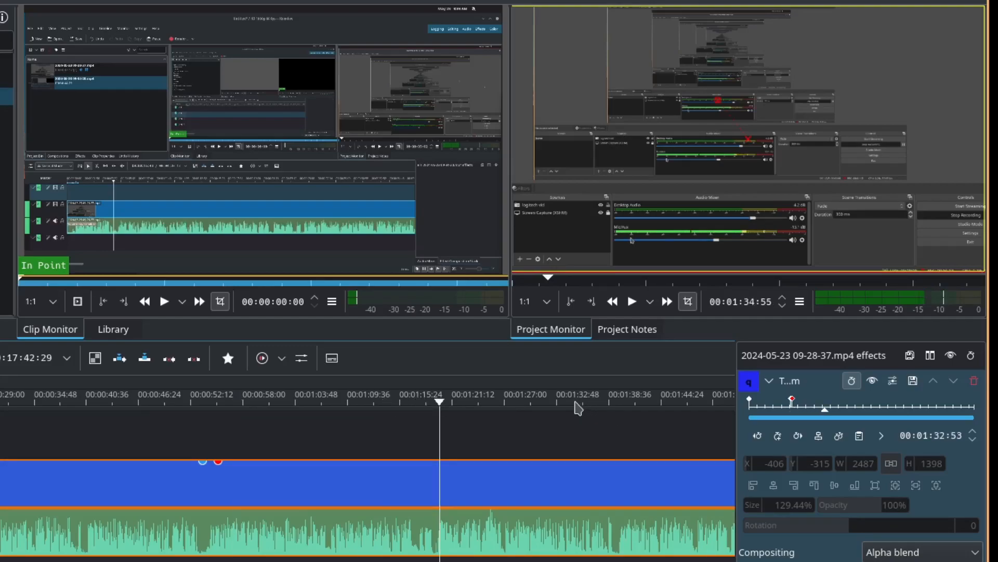
left_click(654, 405)
scroll(669, 474, "down", 4)
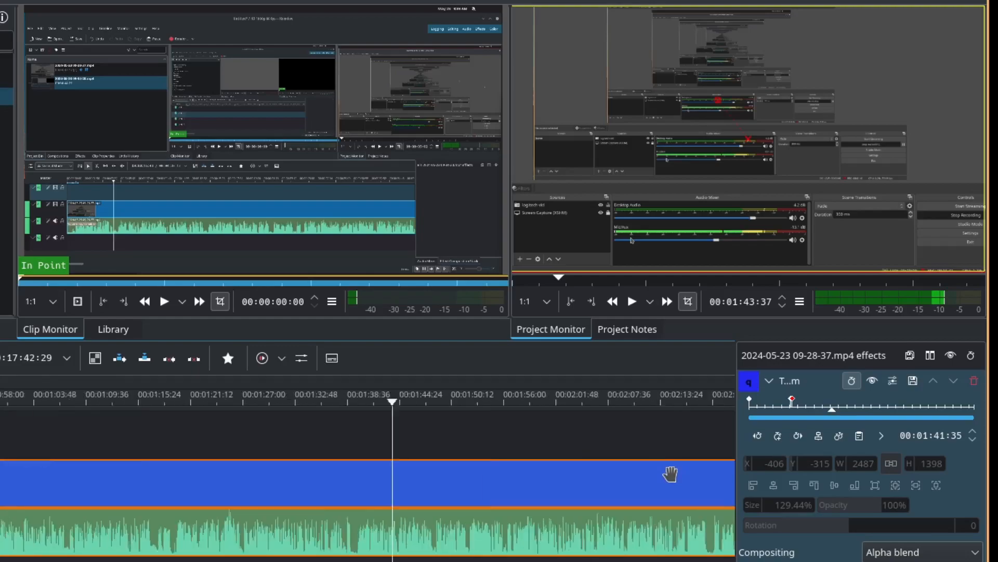
left_click(479, 403)
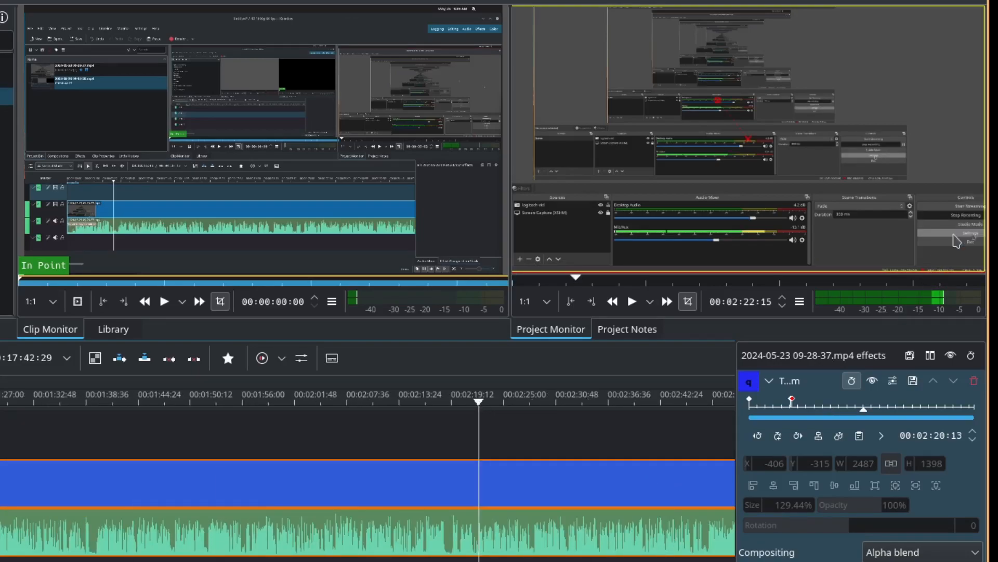
left_click(467, 403)
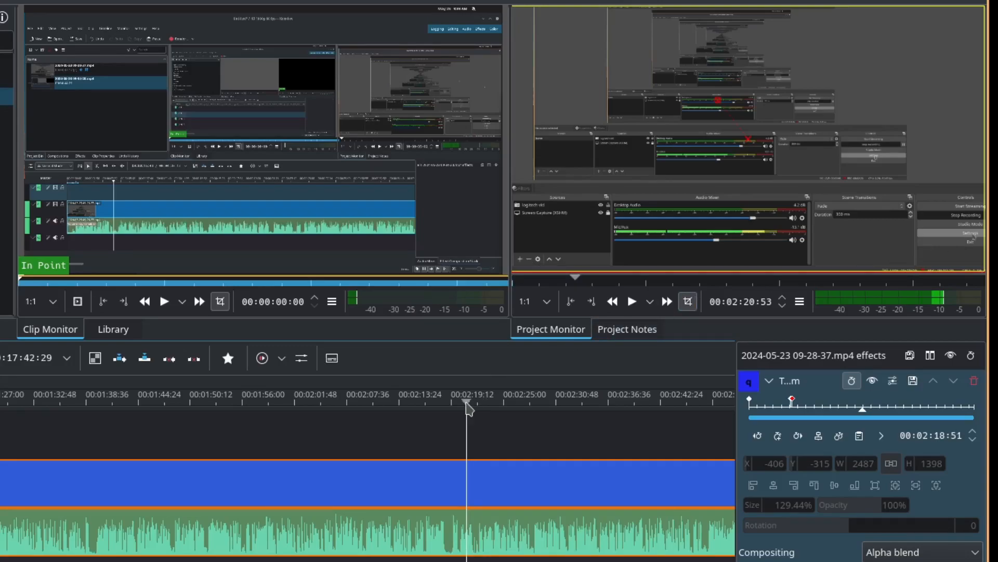
left_click(449, 404)
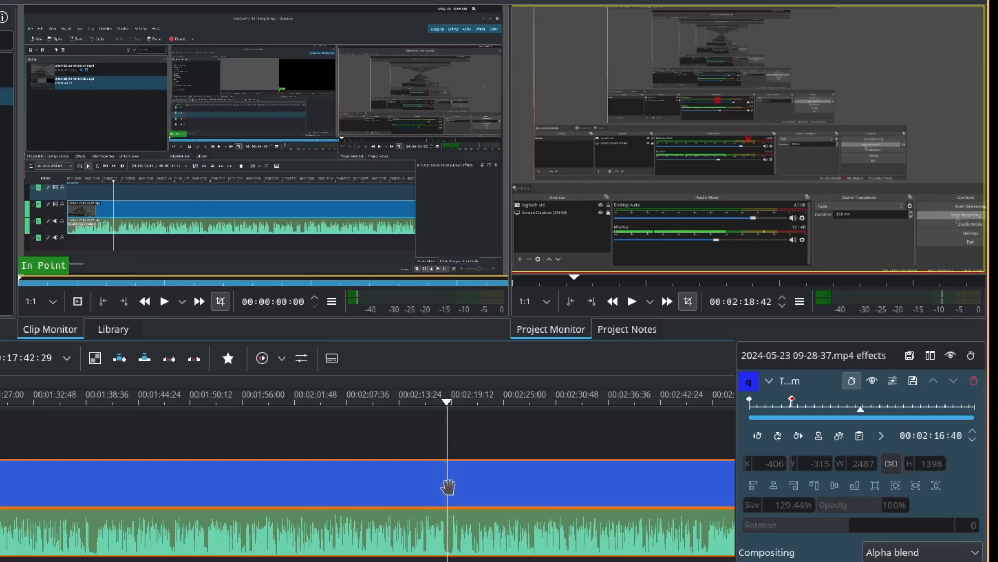
left_click(766, 437)
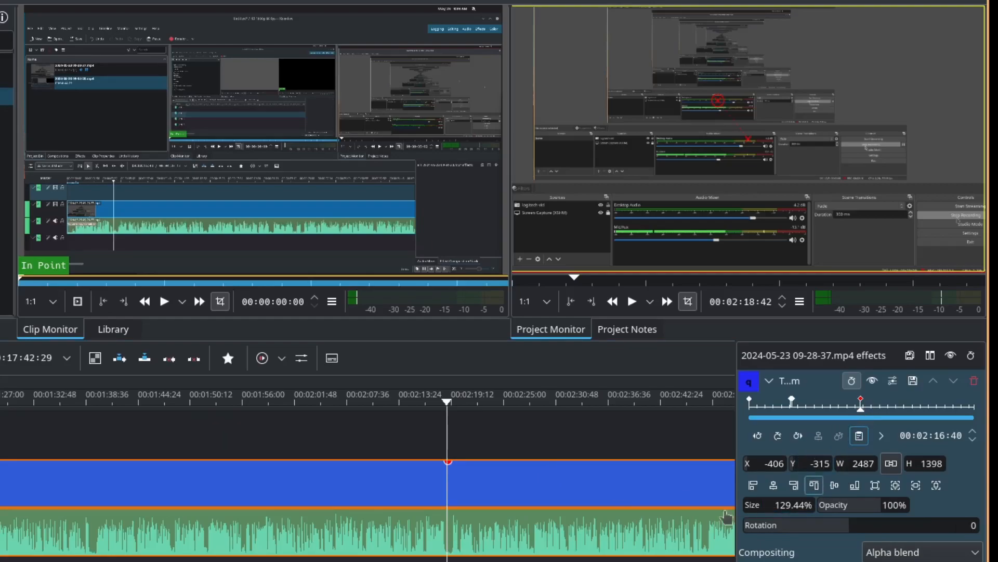
Move the last Transform keyframe along the clip to 00:02:59:55, just before the OBS settings window opens, and select it.
left_click(496, 403)
left_click(542, 404)
left_click(615, 404)
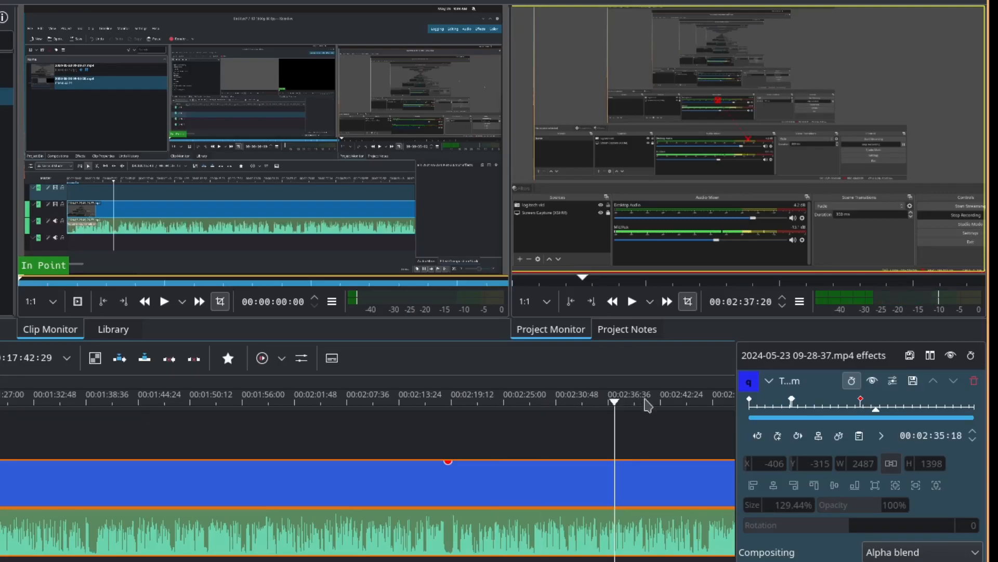
left_click(659, 404)
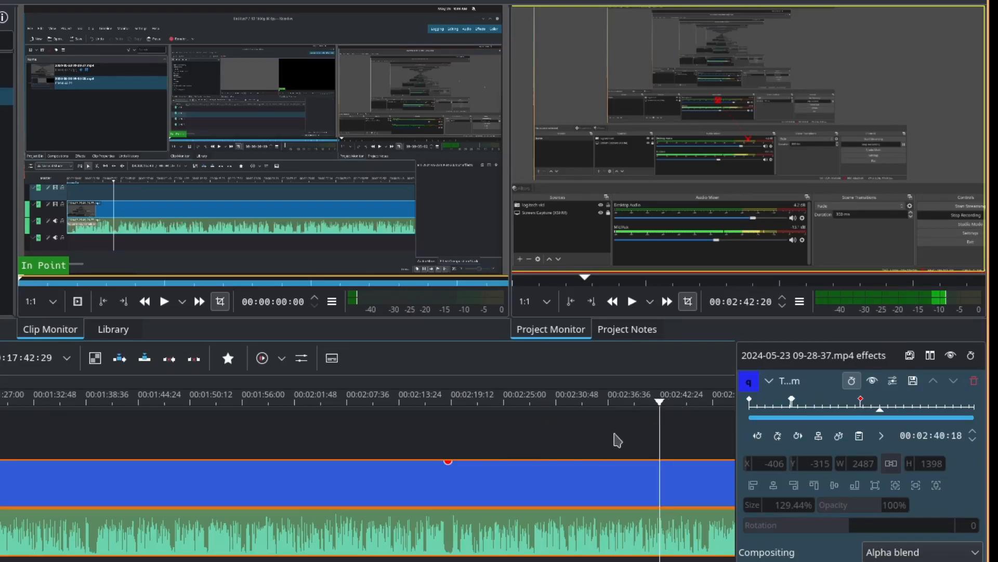
scroll(593, 470, "right", 6)
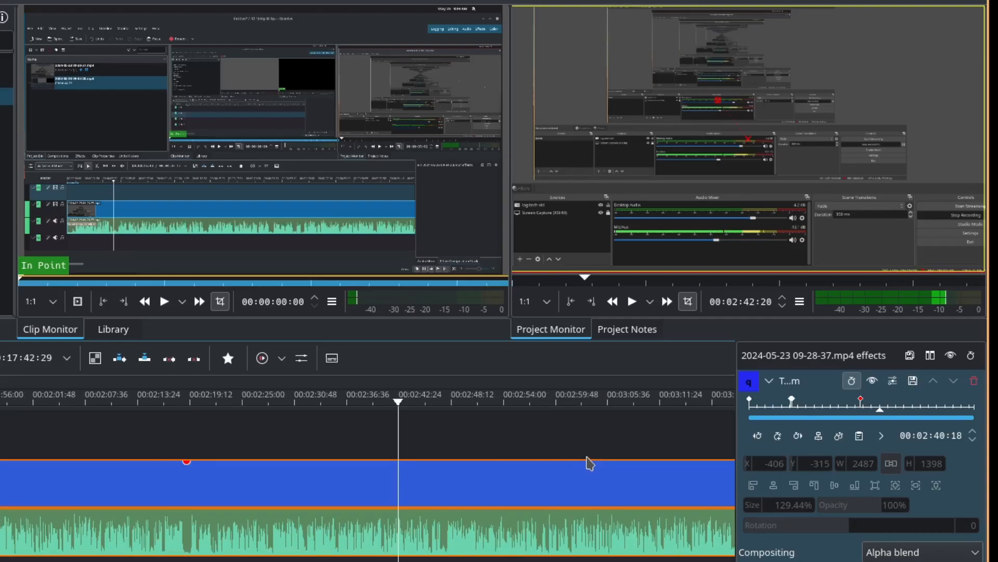
scroll(590, 468, "right", 4)
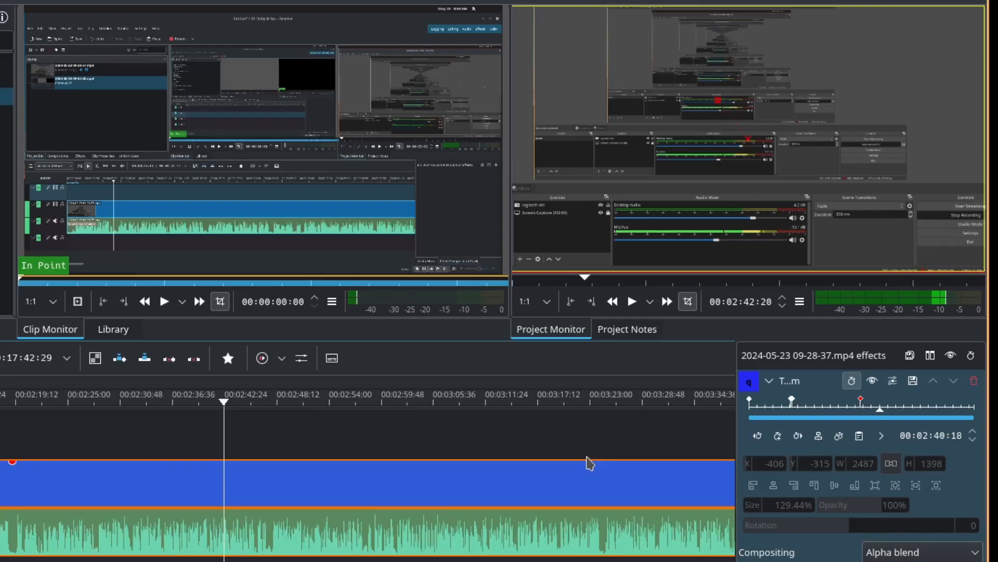
left_click(427, 405)
left_click(383, 405)
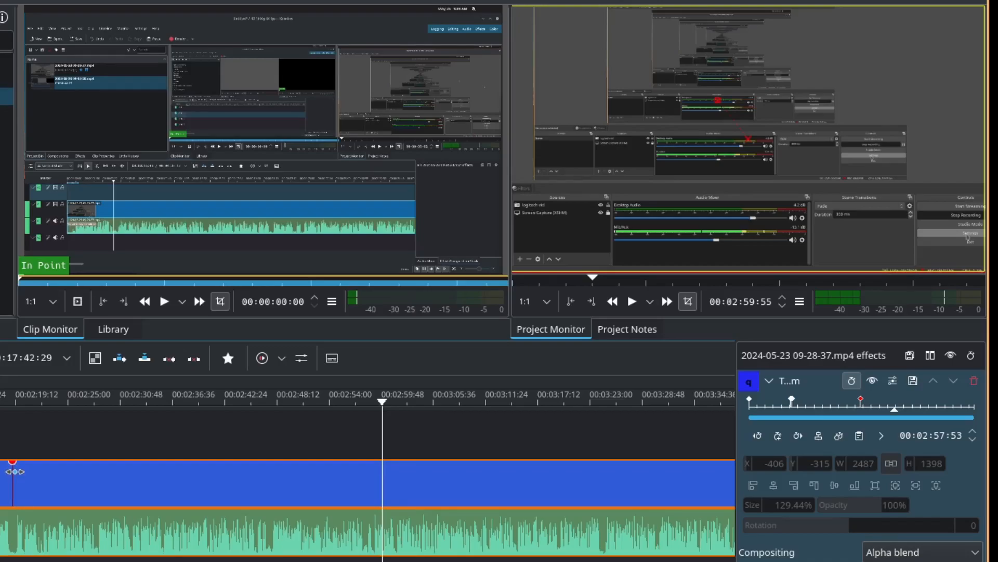
mouse_move(13, 463)
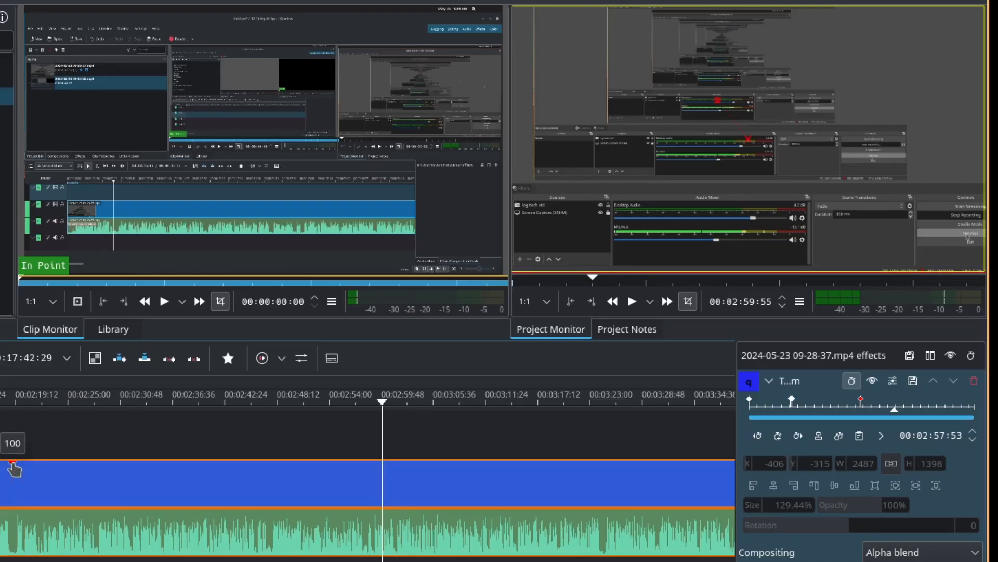
left_click_drag(13, 463, 383, 466)
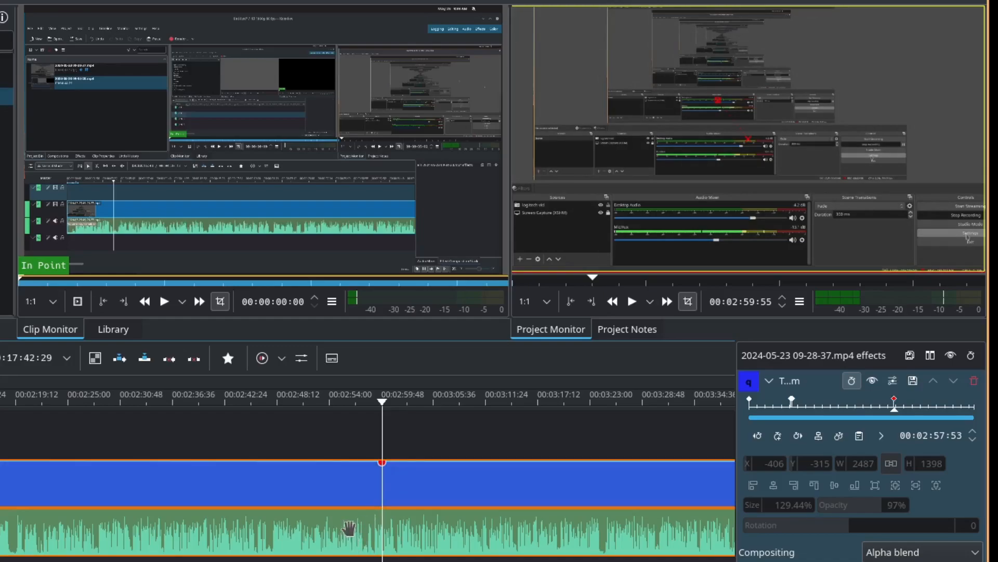
mouse_move(382, 466)
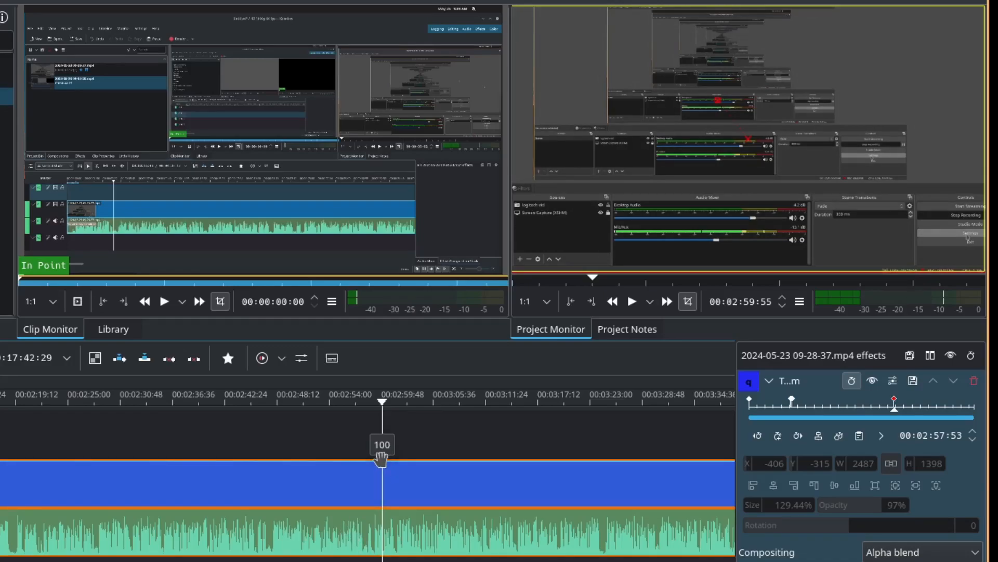
left_click(384, 468)
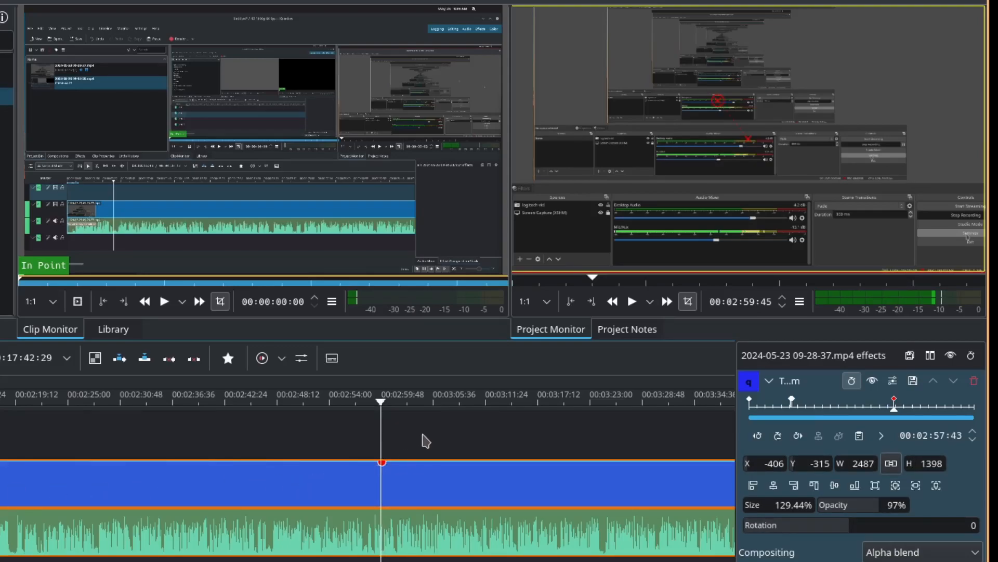
Add another Transform keyframe at timeline position 00:03:01:22, where the OBS settings window is open.
left_click(398, 401)
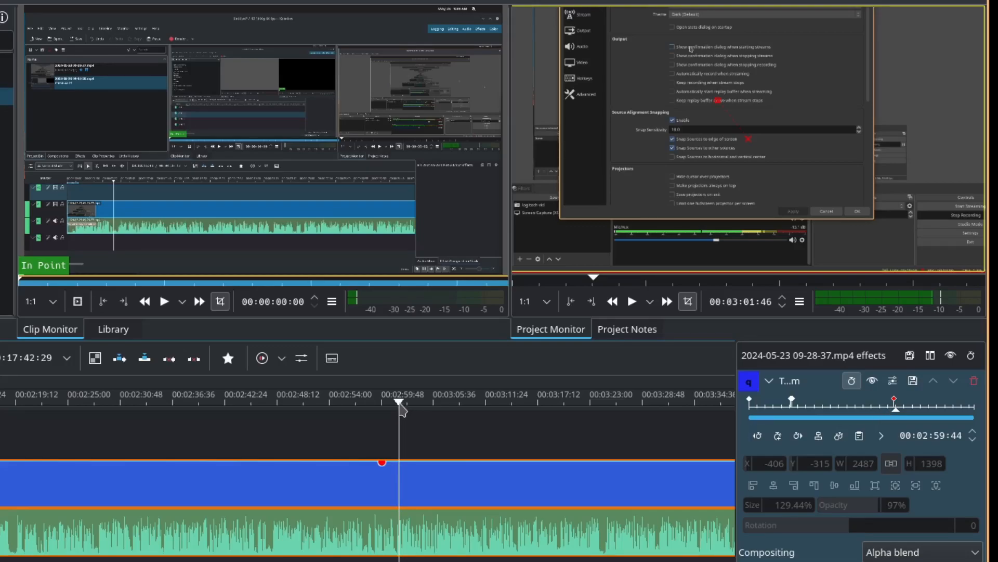
left_click_drag(399, 403, 395, 403)
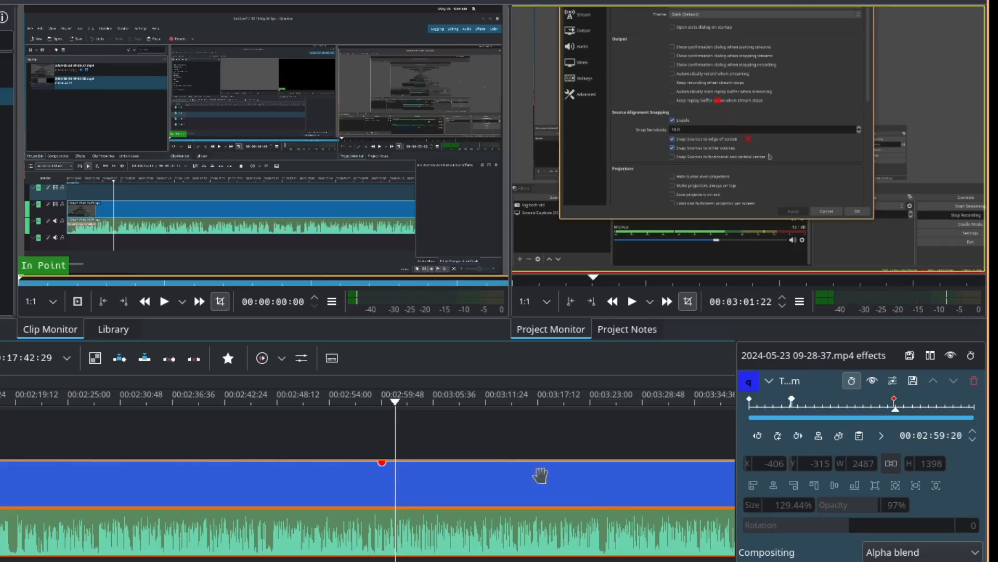
left_click(778, 436)
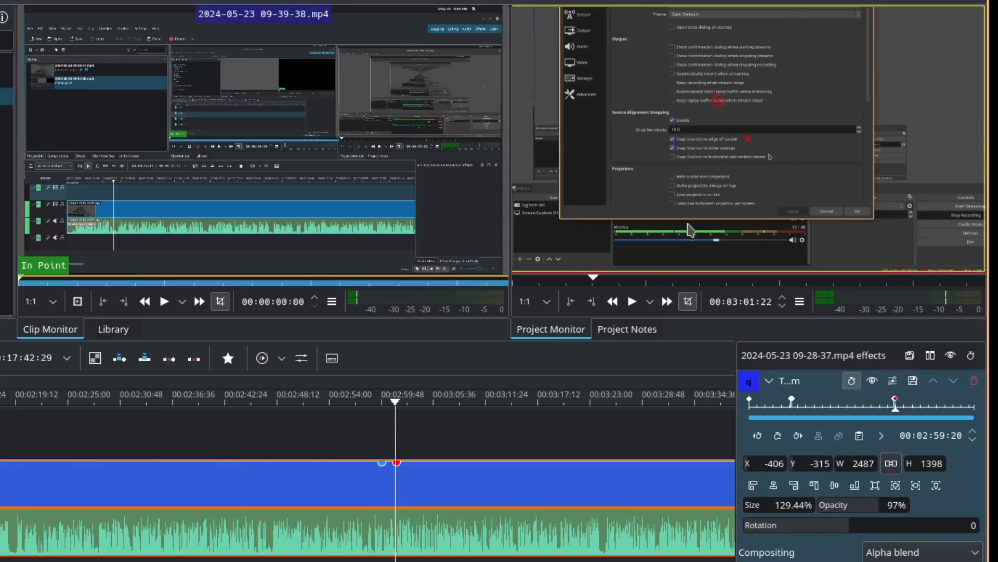
At the new keyframe, set the Transform size to 154.17% and adjust X and Y to frame the OBS settings window.
scroll(754, 512, "up", 4)
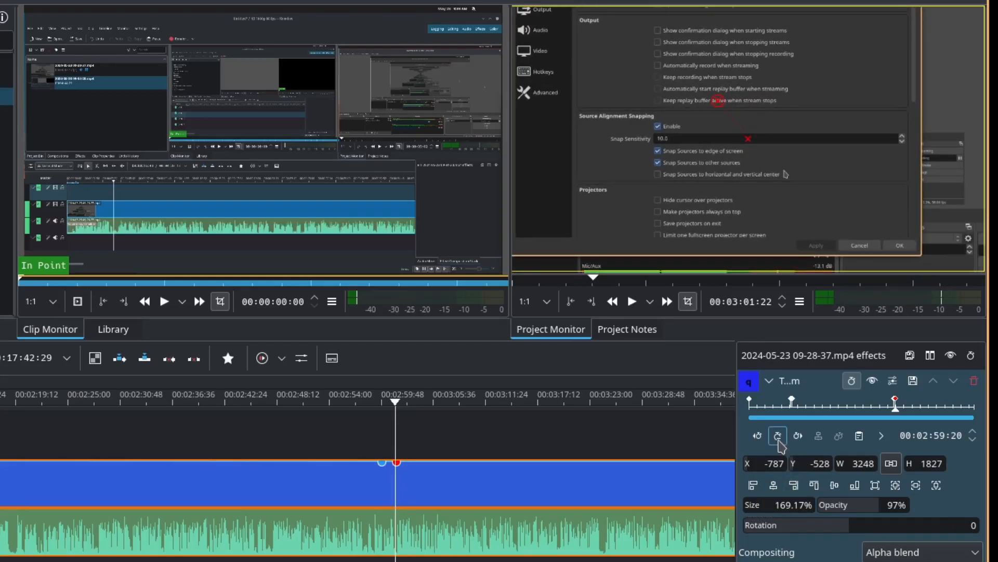
left_click_drag(747, 468, 926, 469)
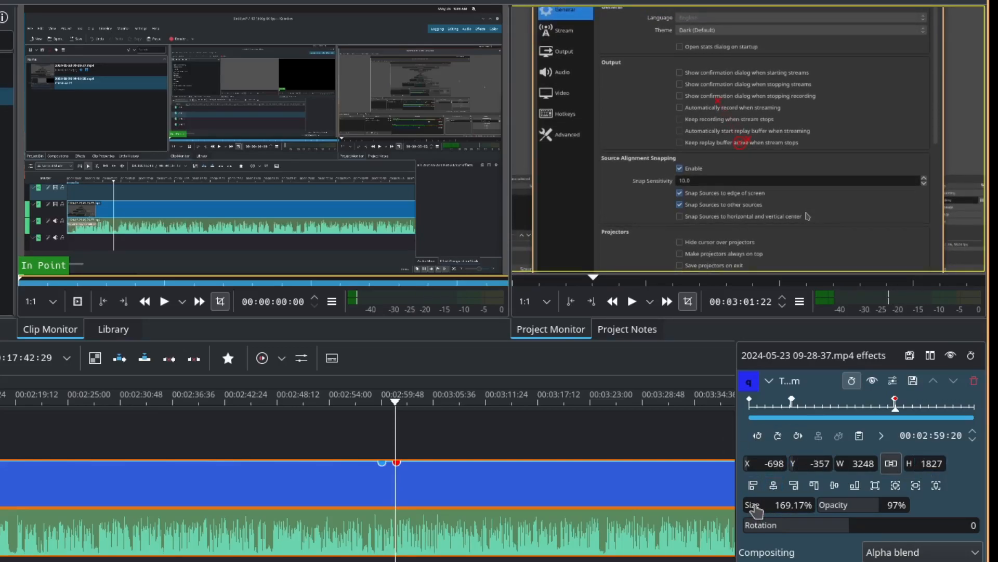
scroll(750, 511, "down", 3)
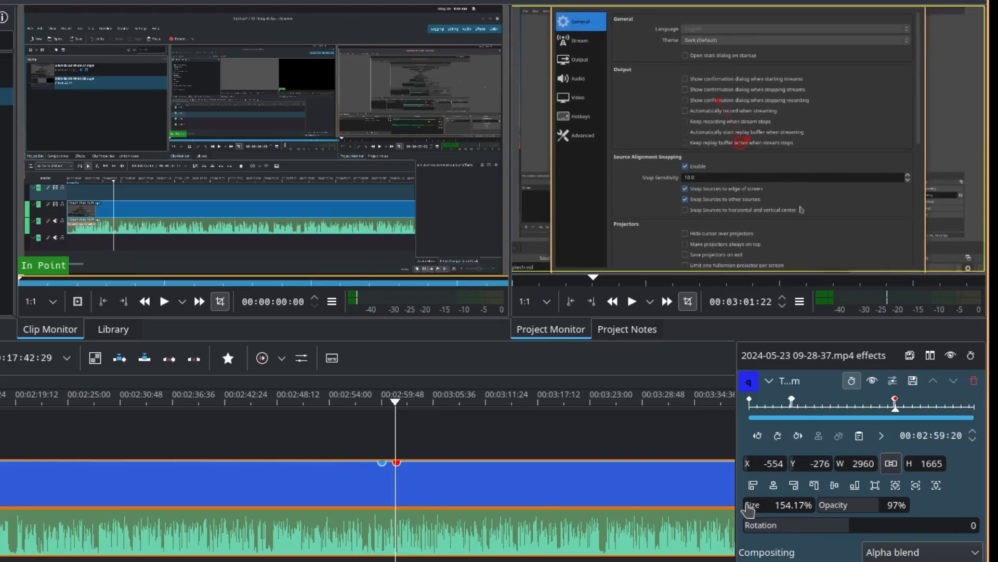
left_click_drag(798, 467, 768, 470)
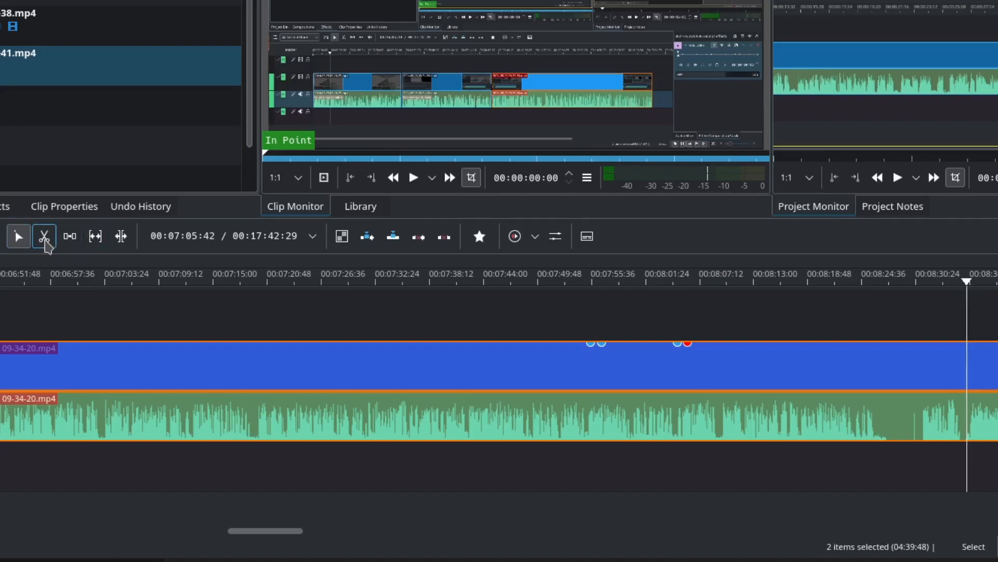
Cut the 09-34-20 clip with the Razor tool at 00:08:27:09 and 00:08:30:47, around the silent section.
left_click(45, 237)
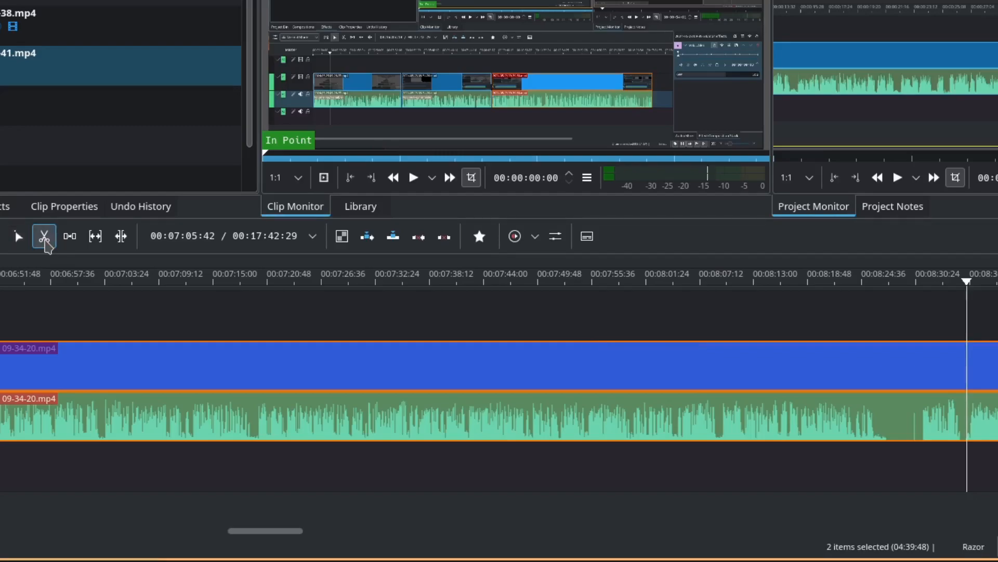
left_click(18, 238)
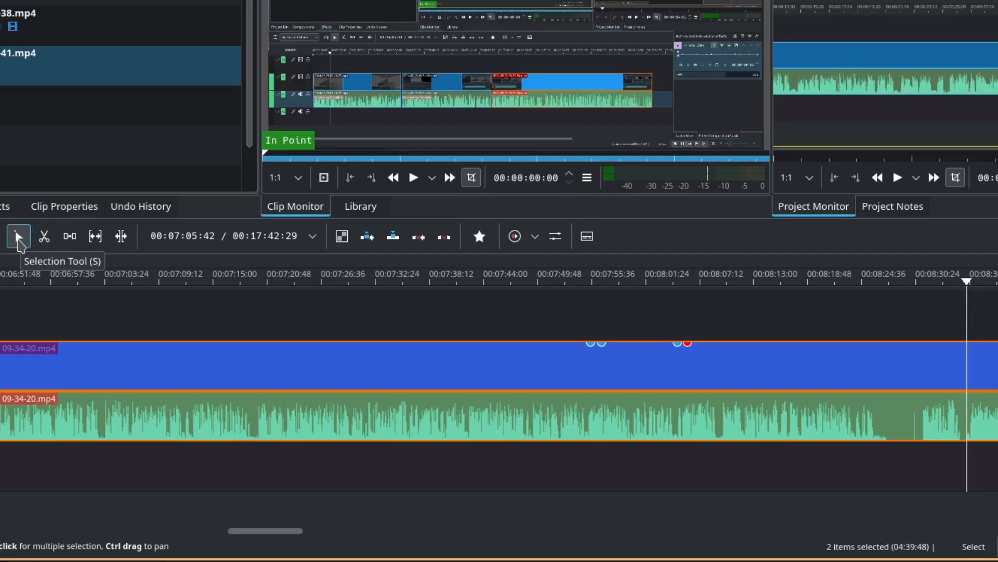
left_click(43, 242)
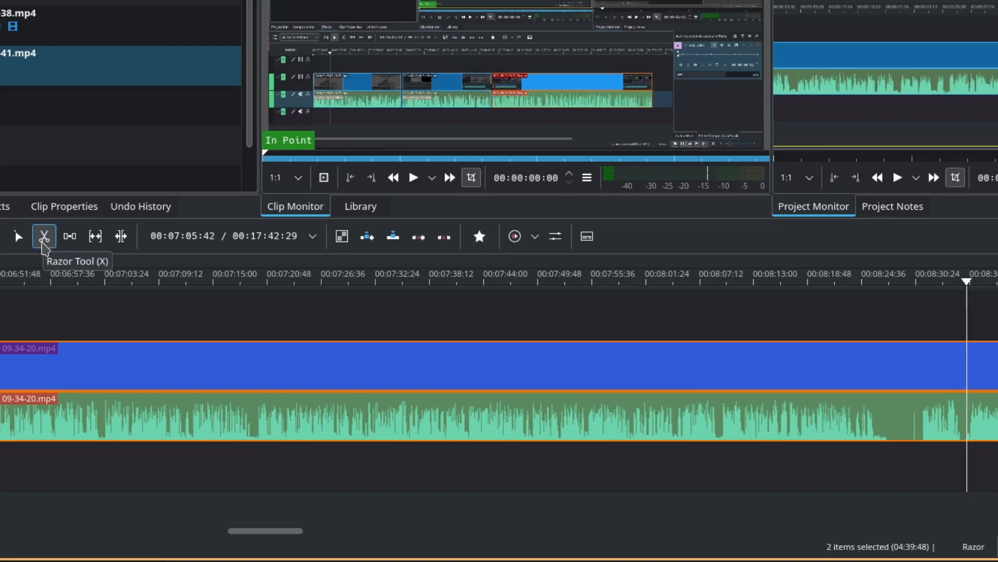
left_click(887, 405)
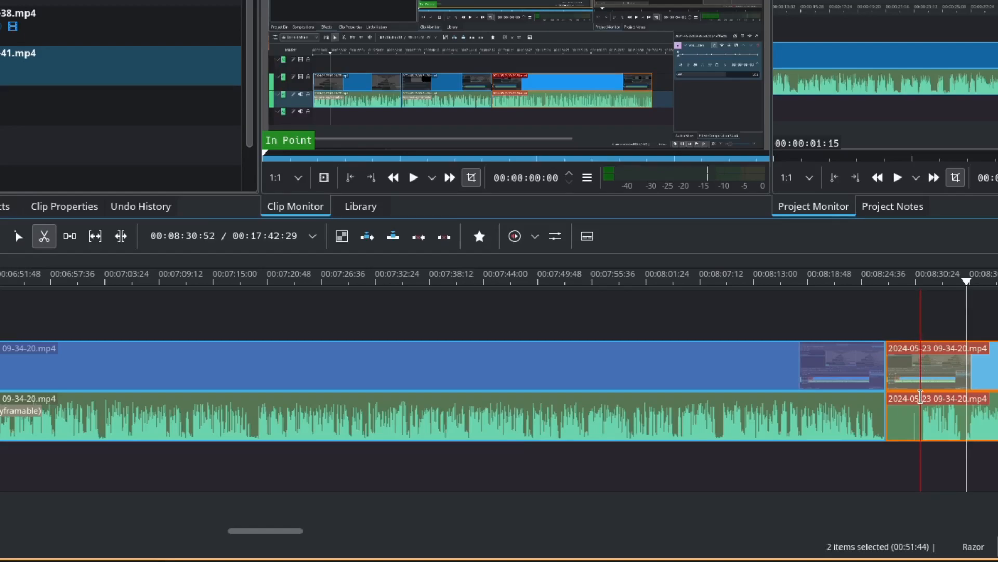
left_click(920, 396)
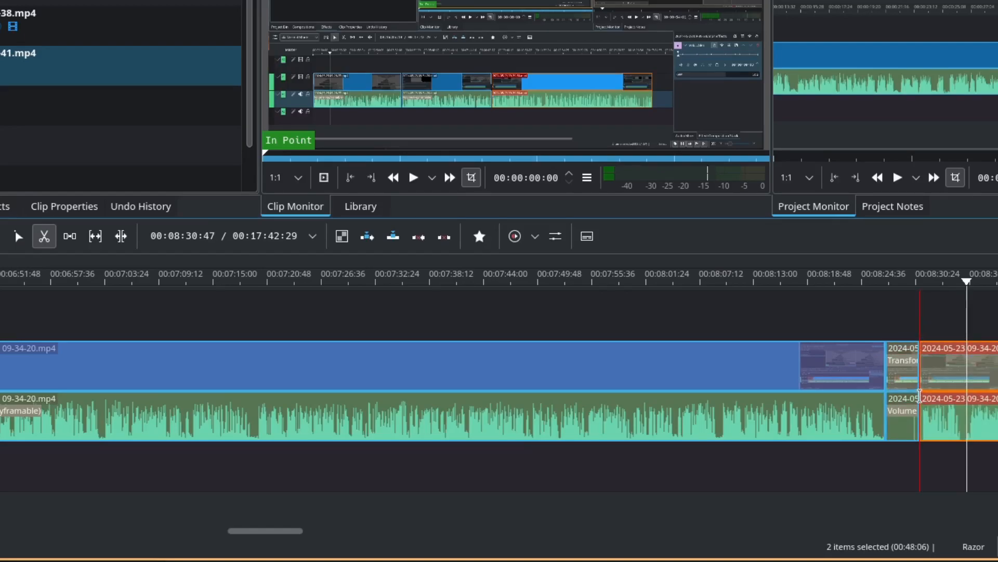
Delete the short silent piece between the two cuts in the 09-34-20 clip.
key("s")
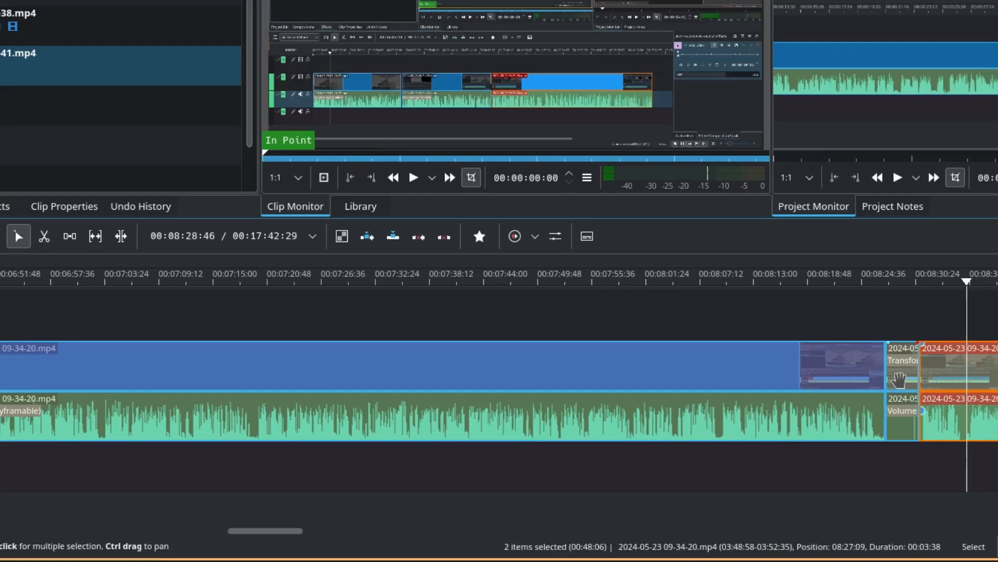
left_click(899, 380)
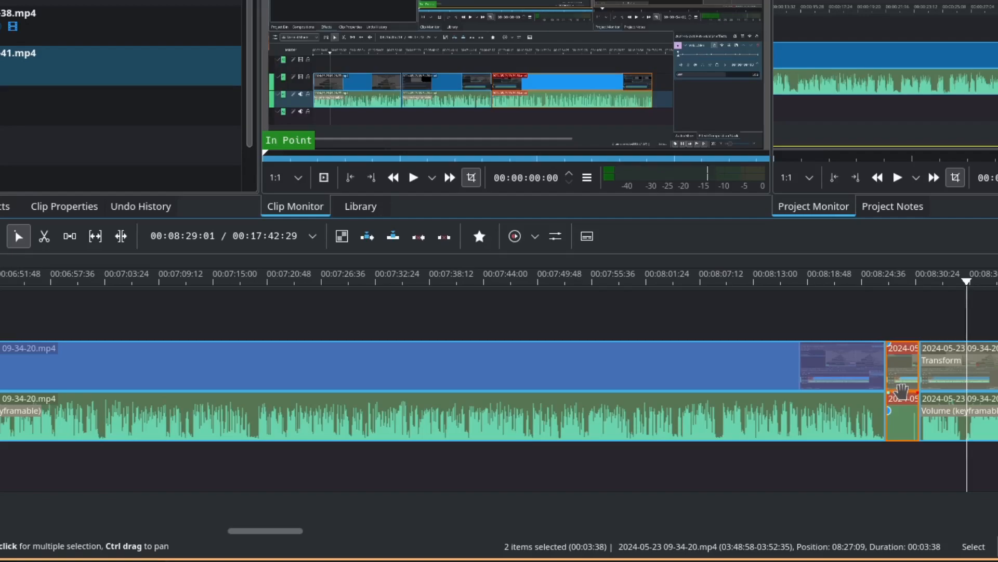
key("Delete")
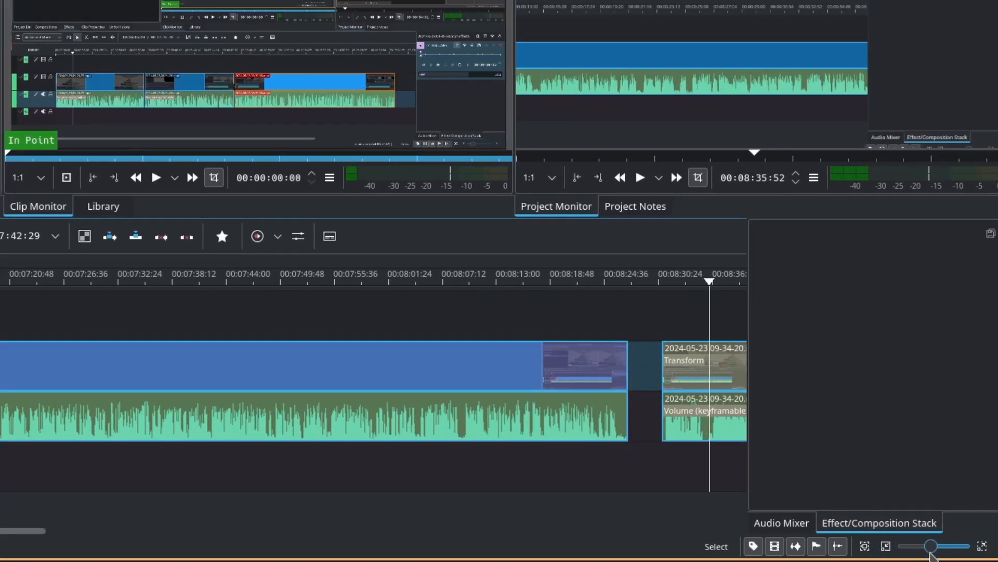
Select all the clips after the gap and move them earlier together, until they meet the end of the preceding 09-34-20 piece.
left_click_drag(930, 546, 913, 550)
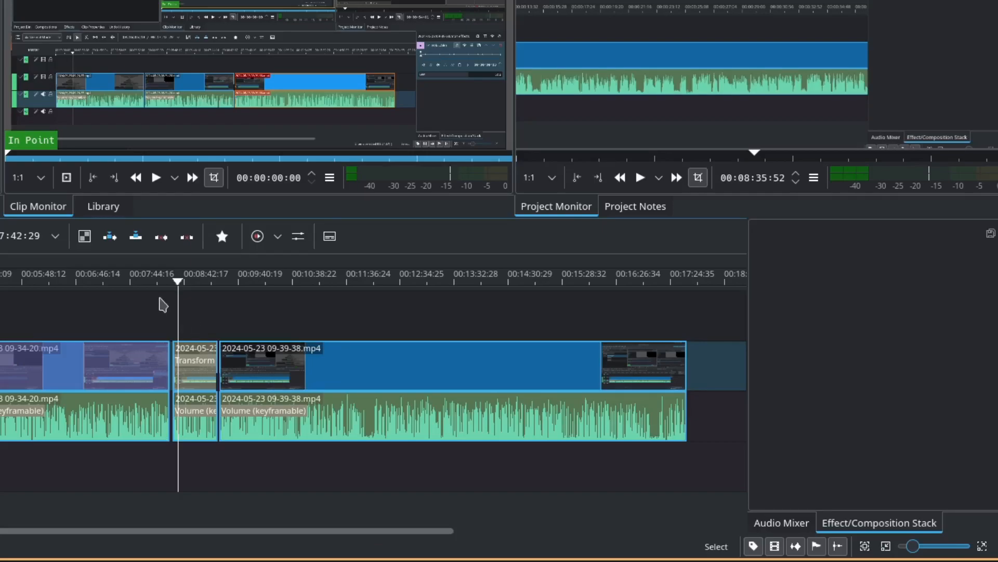
left_click_drag(190, 313, 713, 463)
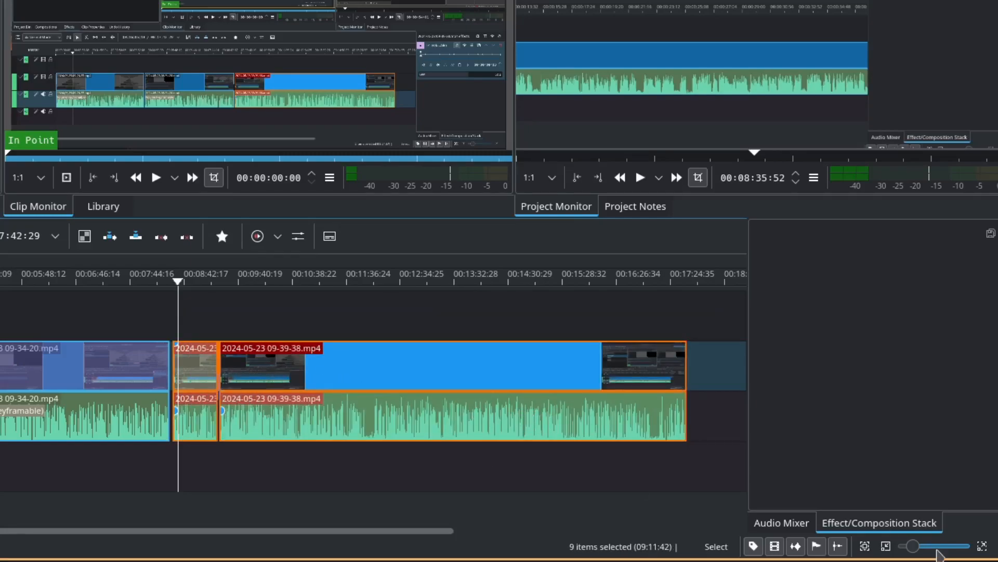
left_click_drag(915, 546, 940, 547)
left_click_drag(167, 372, 97, 374)
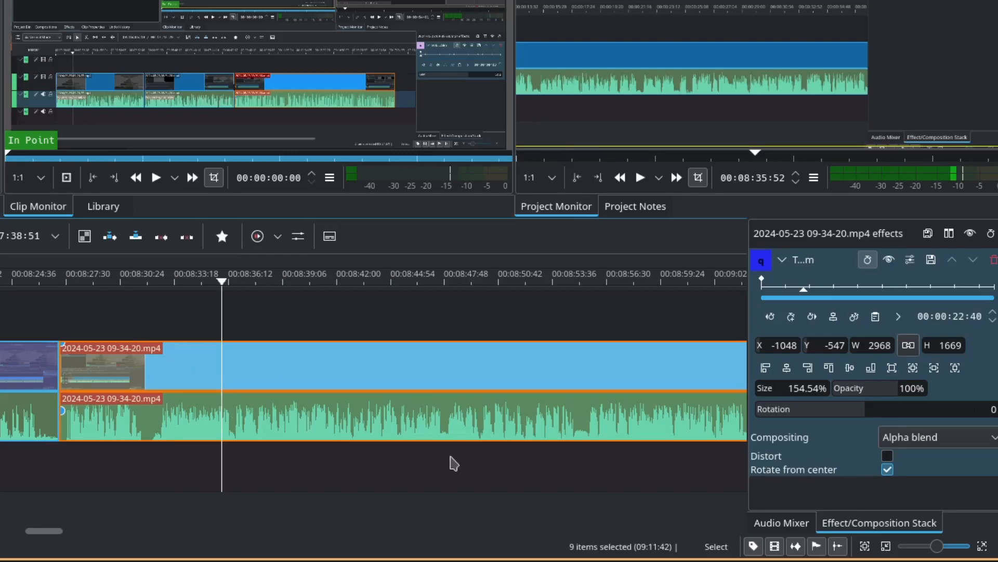
left_click_drag(936, 547, 916, 548)
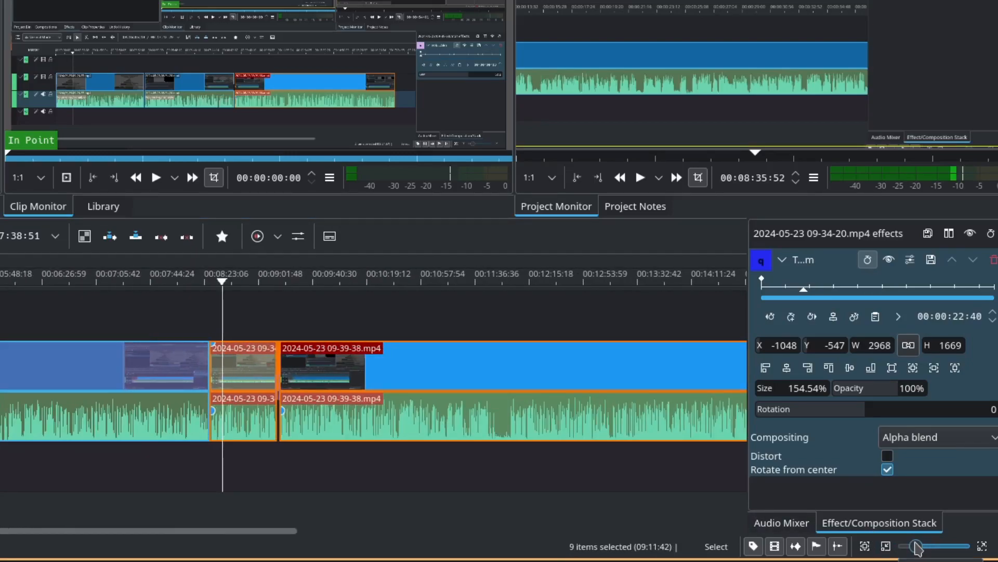